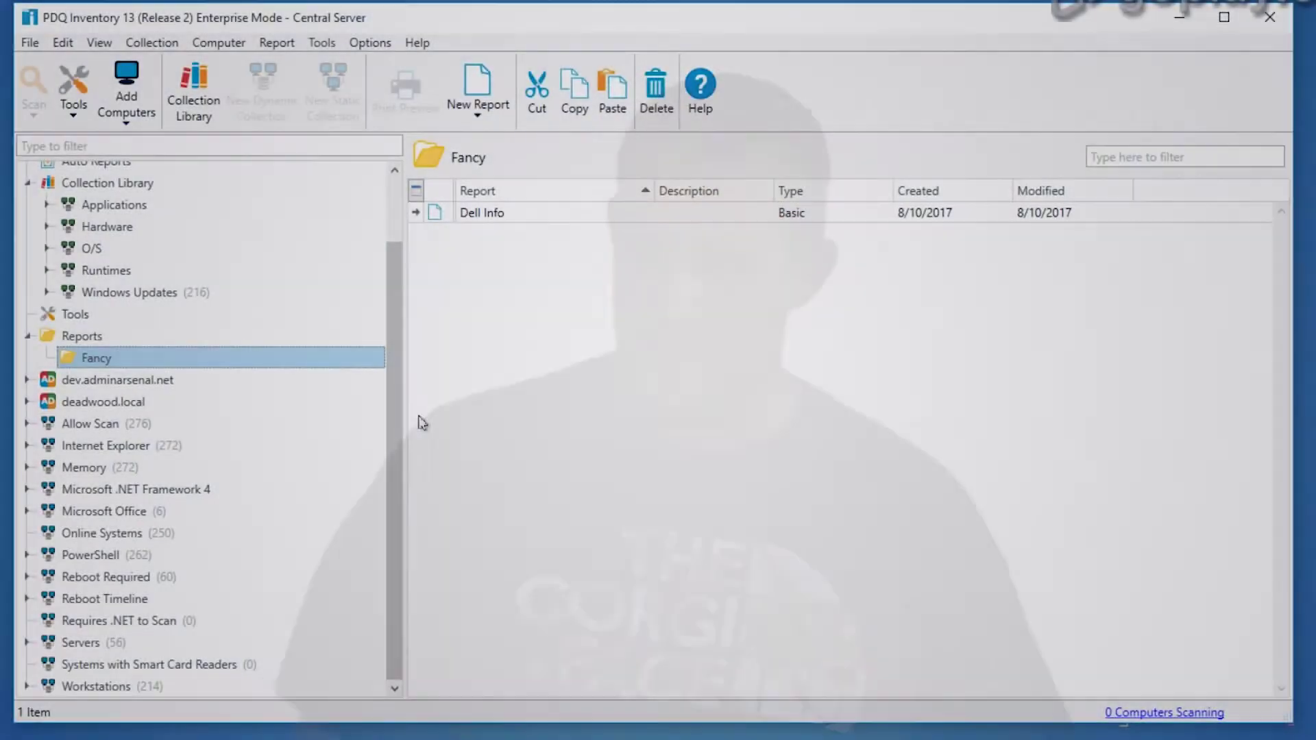
# Step: Review the list of defined custom fields
pyautogui.scroll(2, 396, 322)
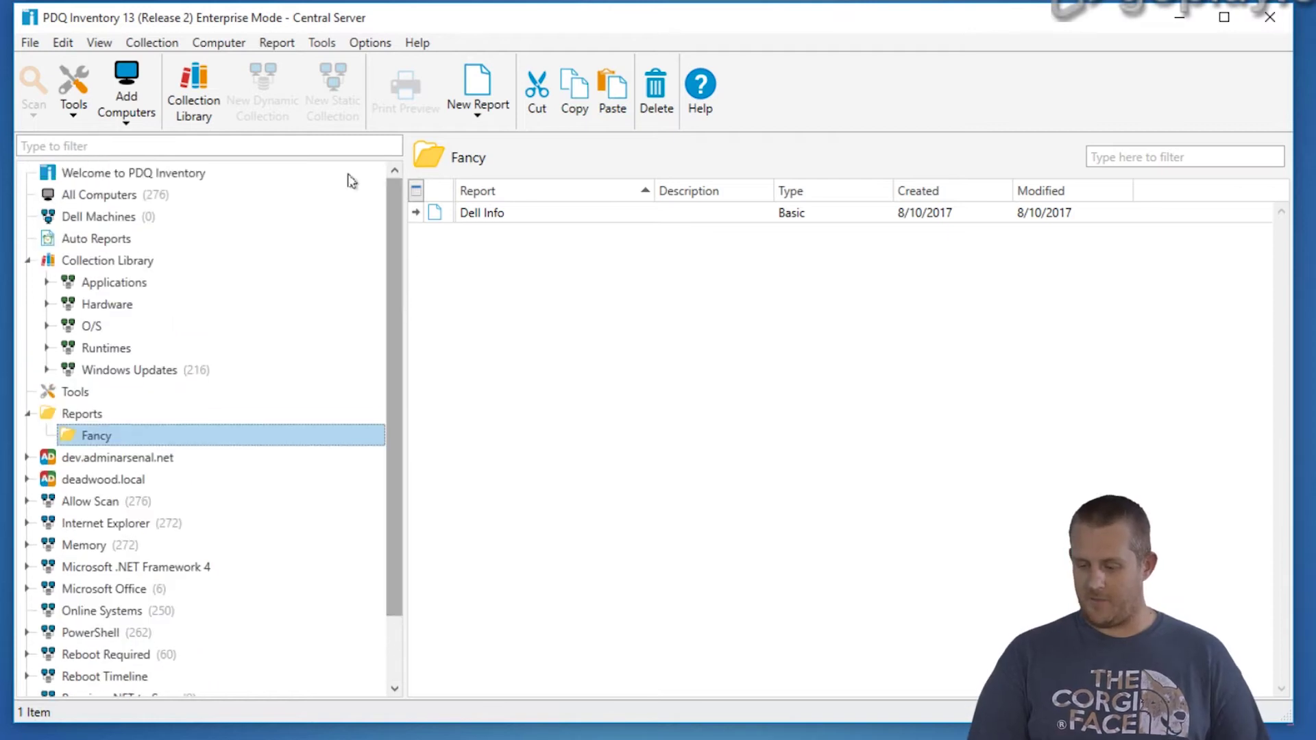
pyautogui.click(370, 42)
pyautogui.click(416, 87)
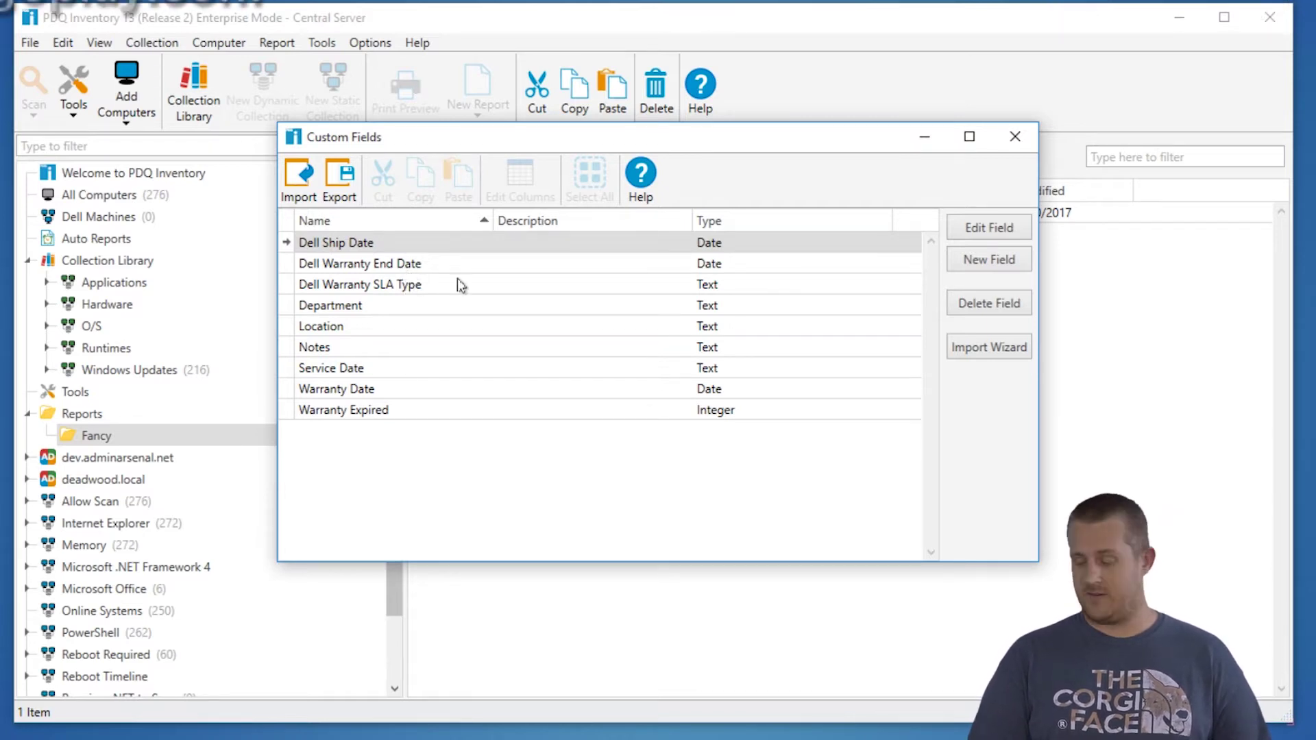
pyautogui.click(1012, 134)
# Step: Inspect the details of computer D12X86-SHA-LAB in the all-computers list
pyautogui.click(110, 198)
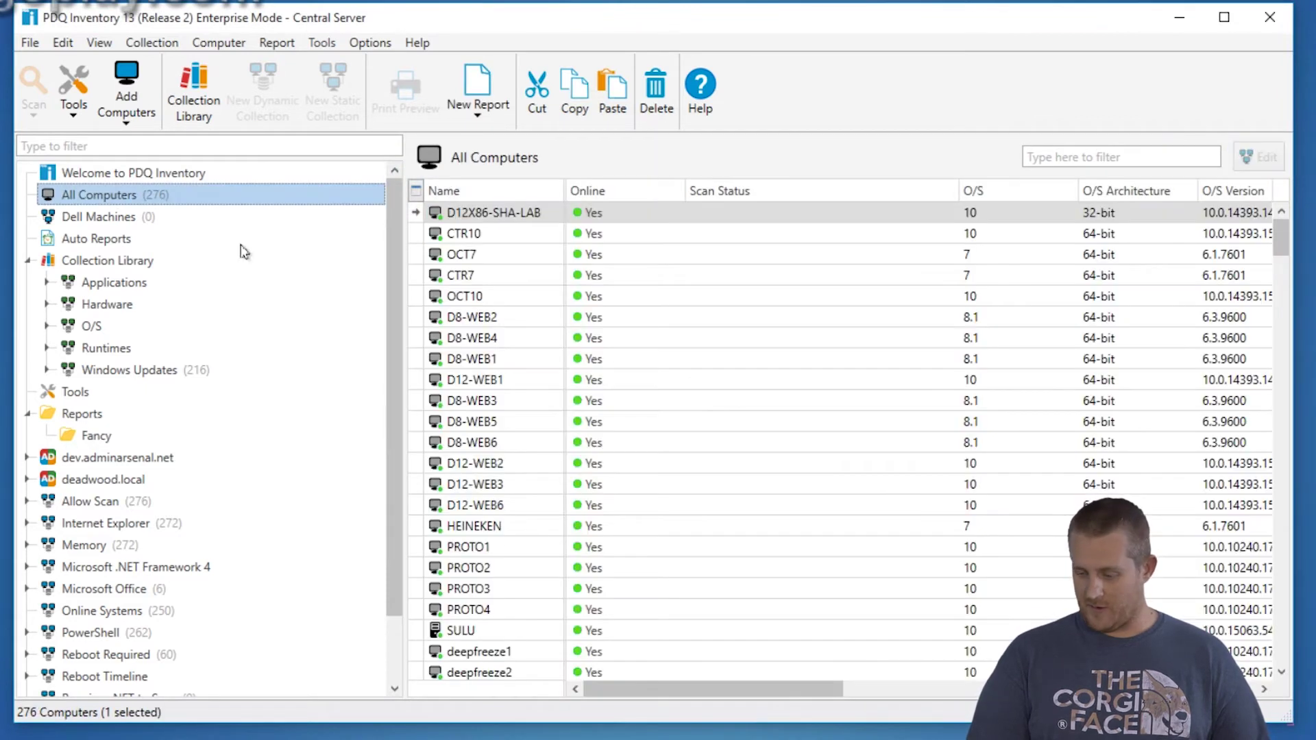
pyautogui.press('Tab')
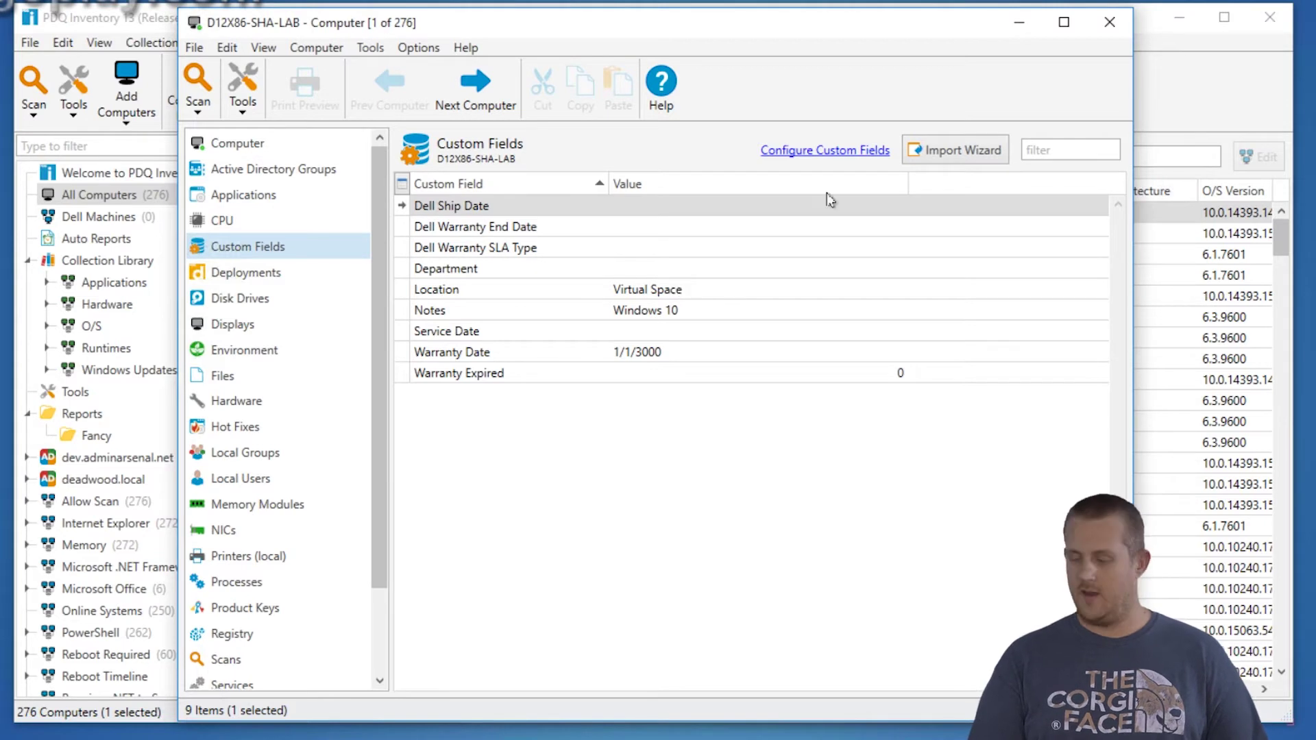
pyautogui.click(1112, 23)
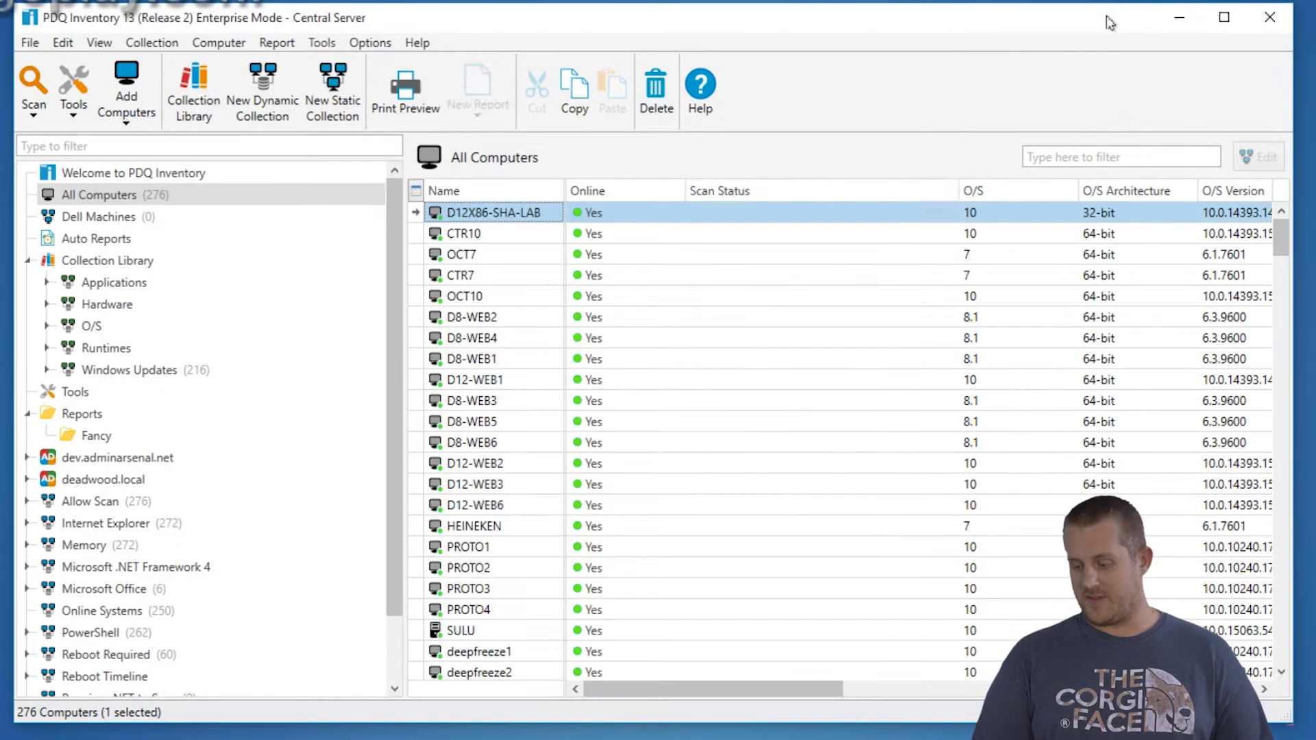
# Step: Create a new basic report in the Fancy folder and duplicate its Computer Name column repeatedly
pyautogui.click(94, 435)
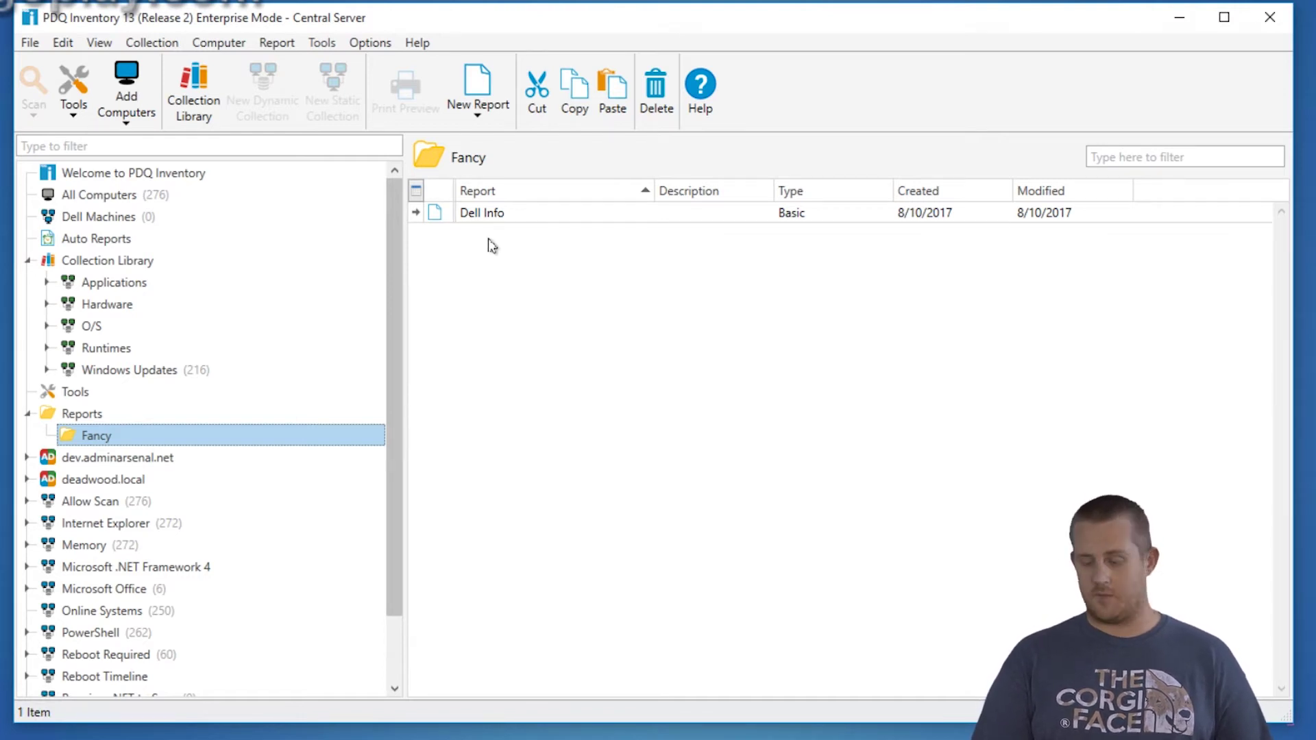
pyautogui.click(478, 100)
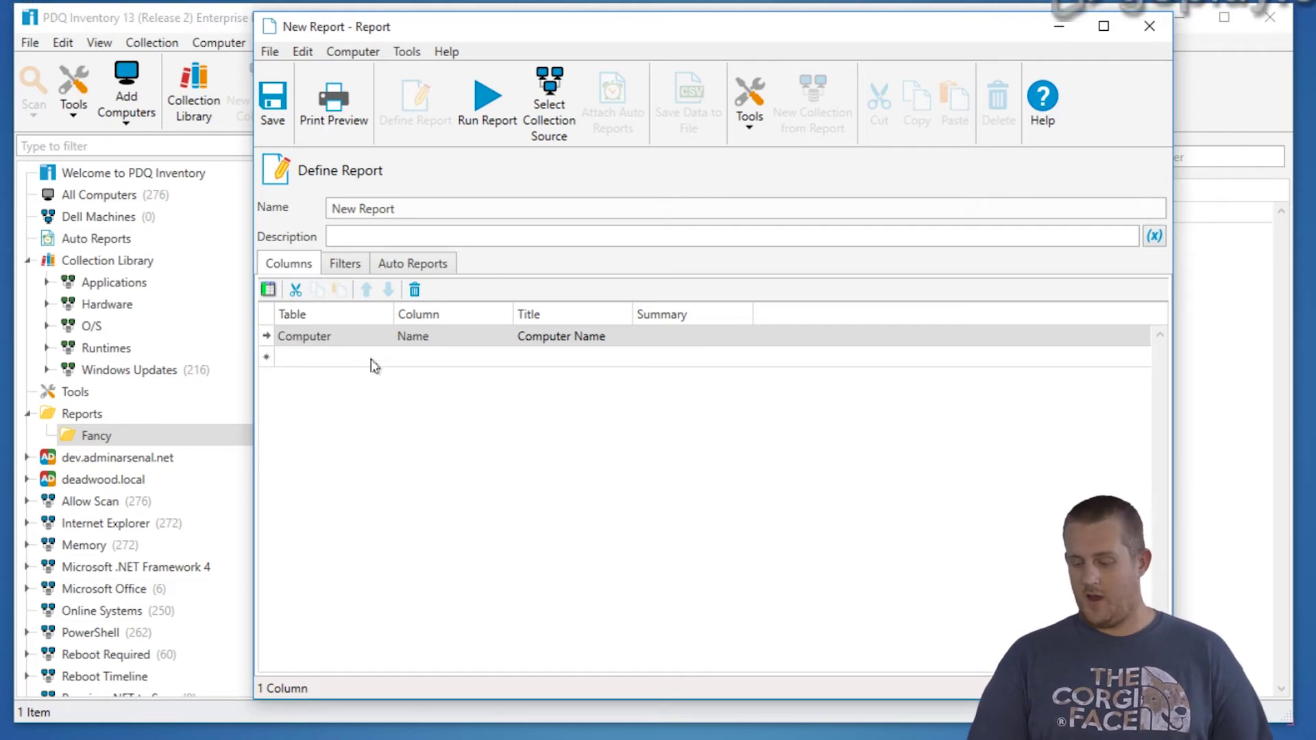
pyautogui.click(295, 343)
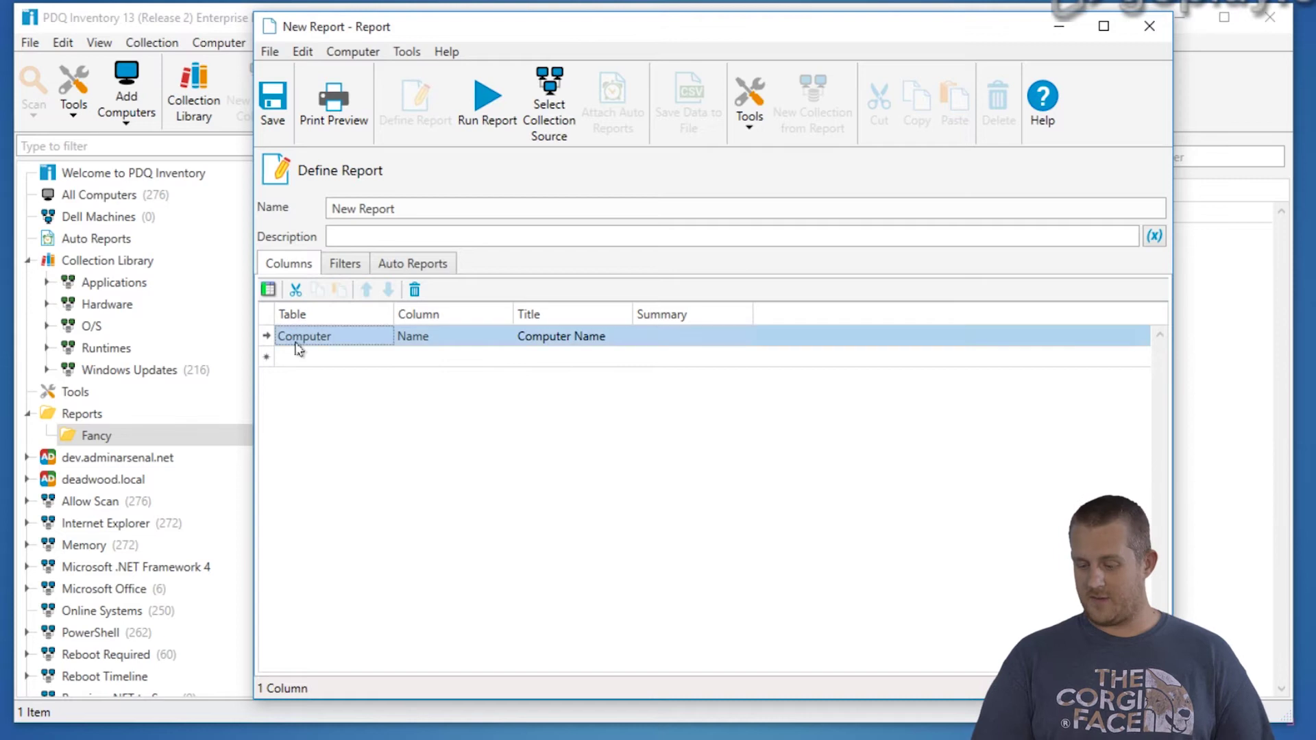
pyautogui.click(304, 338)
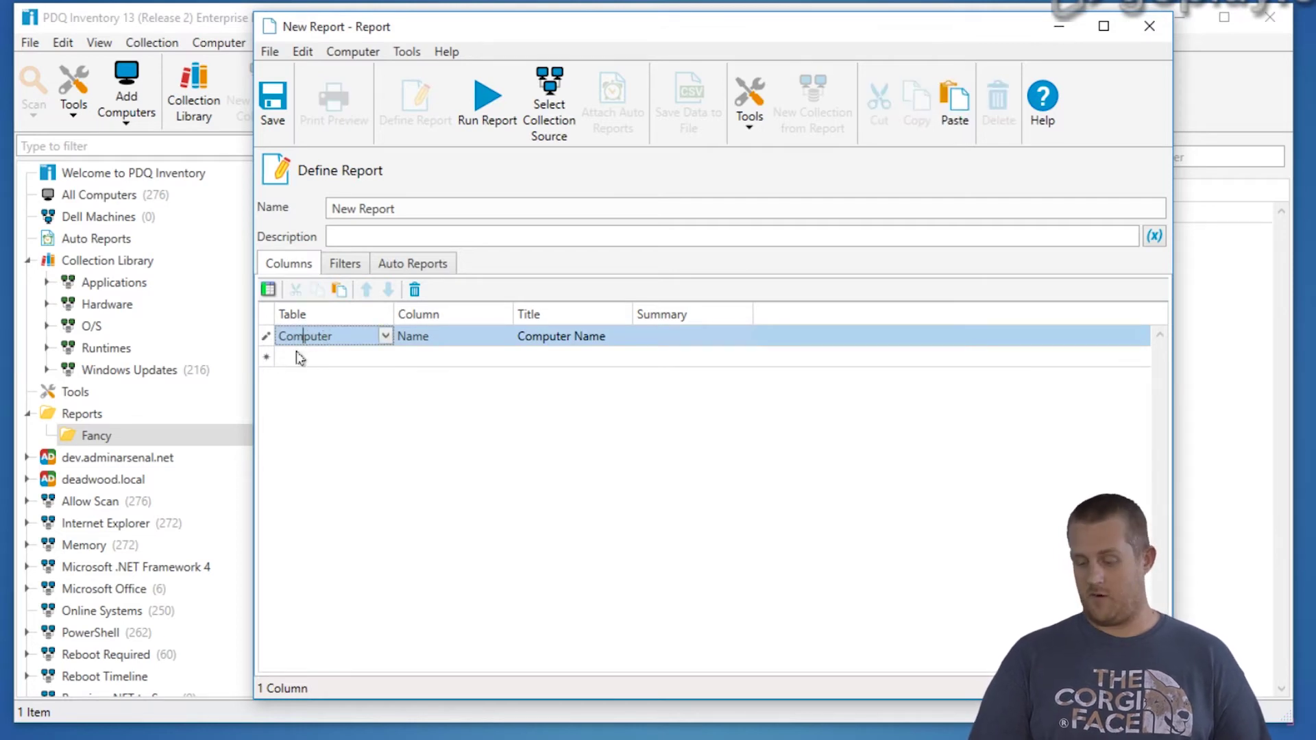
pyautogui.click(267, 336)
pyautogui.hotkey('ctrl', 'v')
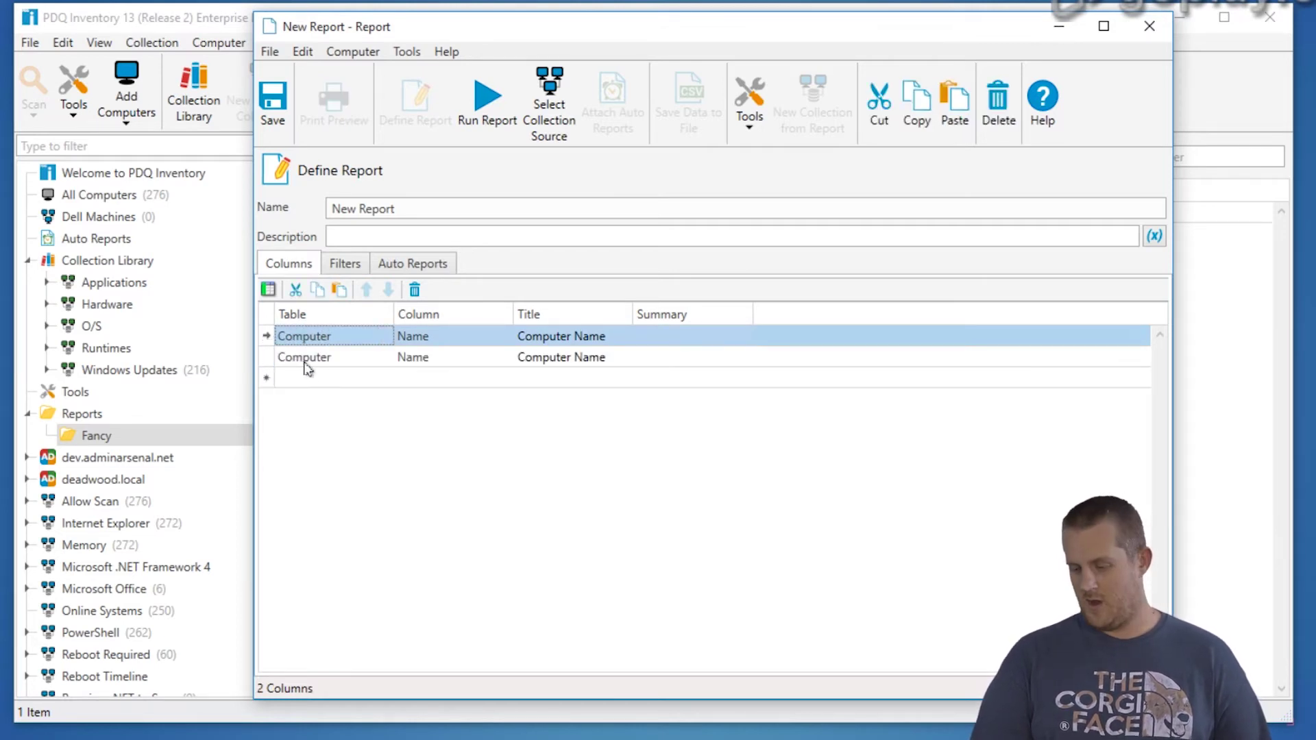
pyautogui.hotkey('ctrl', 'v')
pyautogui.hotkey('ctrl', 'v')
pyautogui.hotkey('ctrl', 'v')
pyautogui.hotkey('ctrl', 'v')
pyautogui.hotkey('ctrl', 'v')
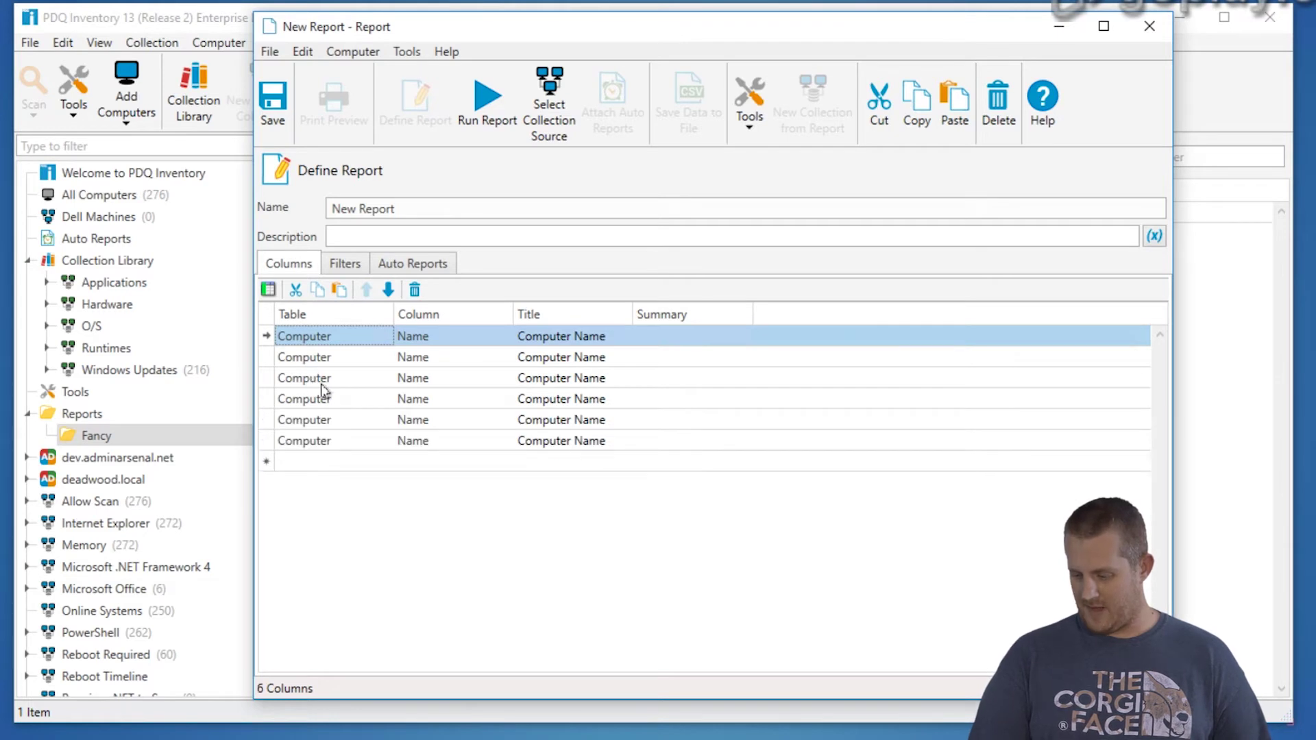
pyautogui.hotkey('ctrl', 'v')
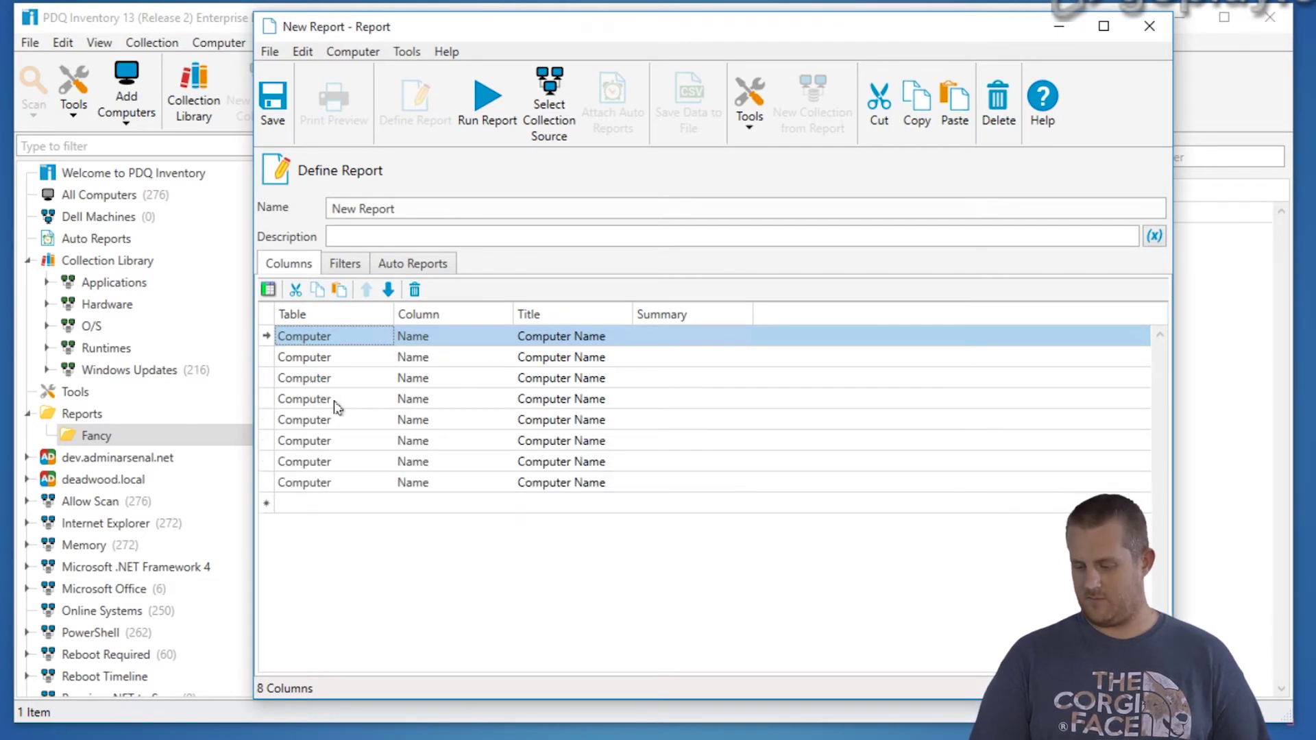
pyautogui.hotkey('ctrl', 'v')
pyautogui.hotkey('ctrl', 'v')
# Step: Start changing the second column's field, then return to the main inventory window
pyautogui.click(366, 357)
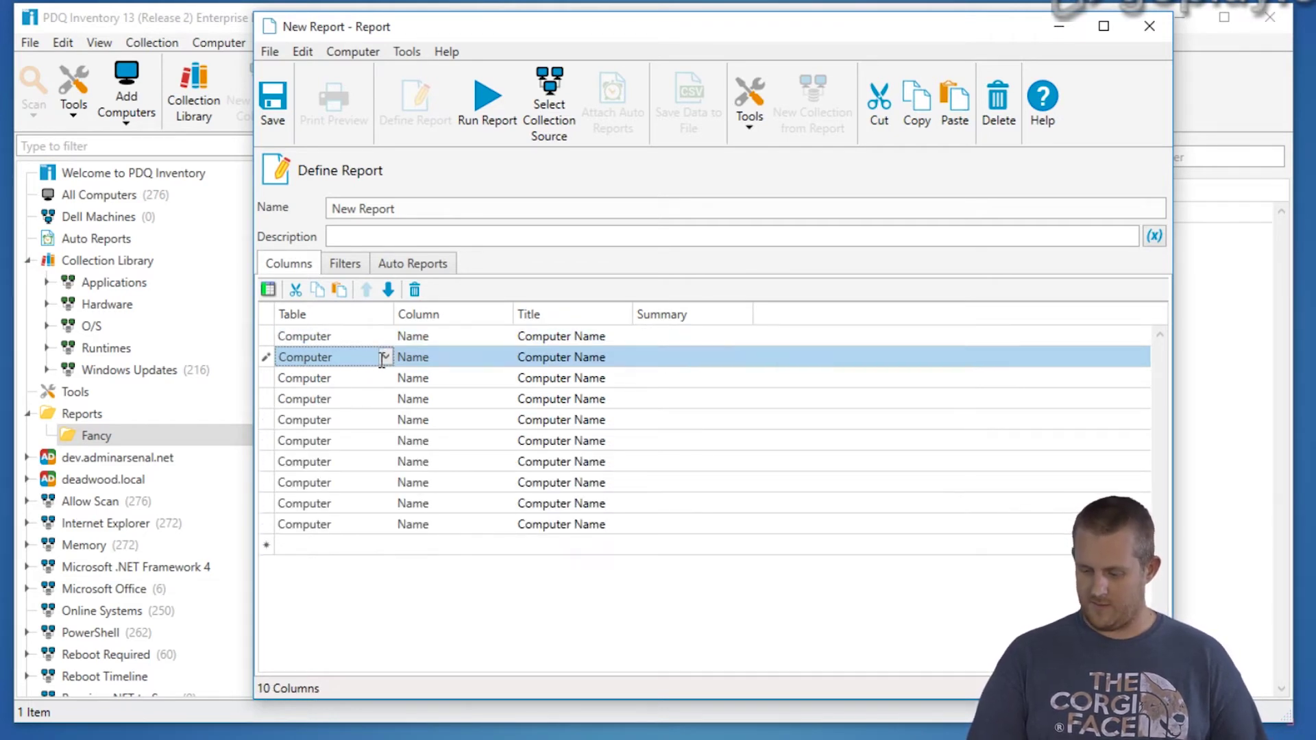
pyautogui.click(478, 361)
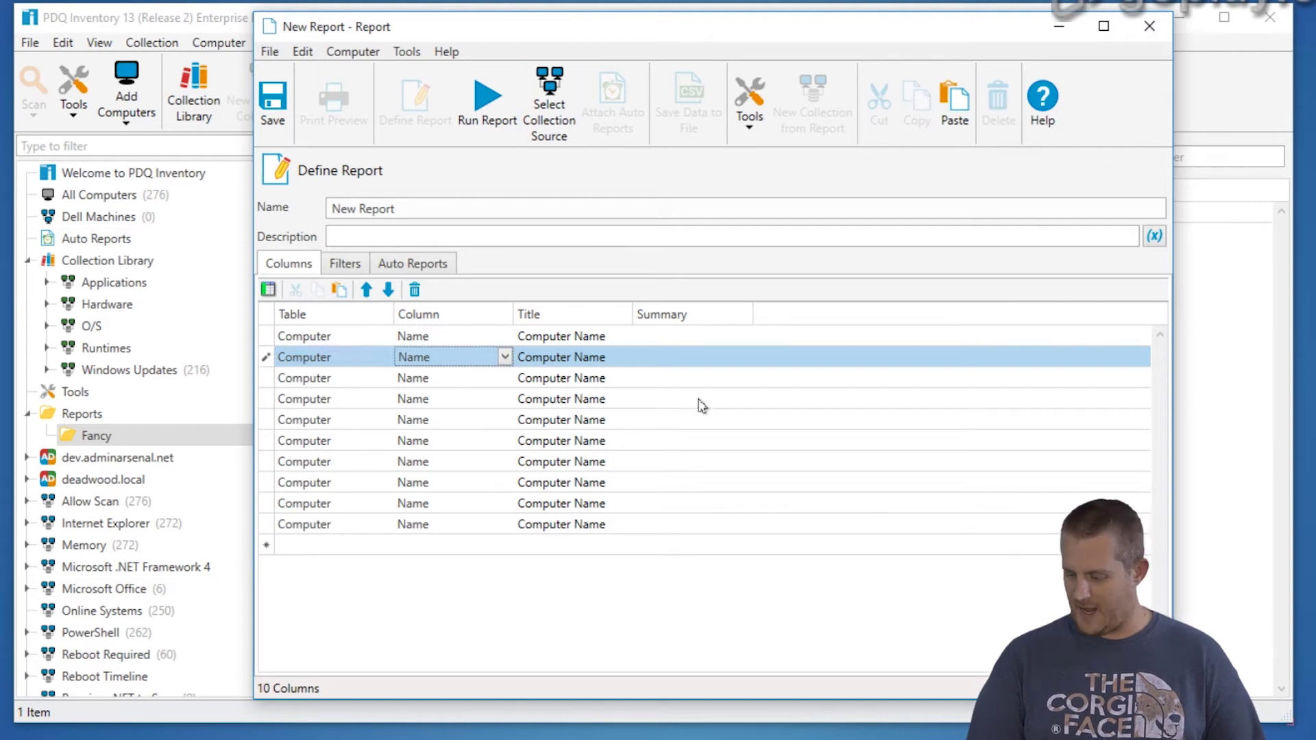
pyautogui.click(220, 19)
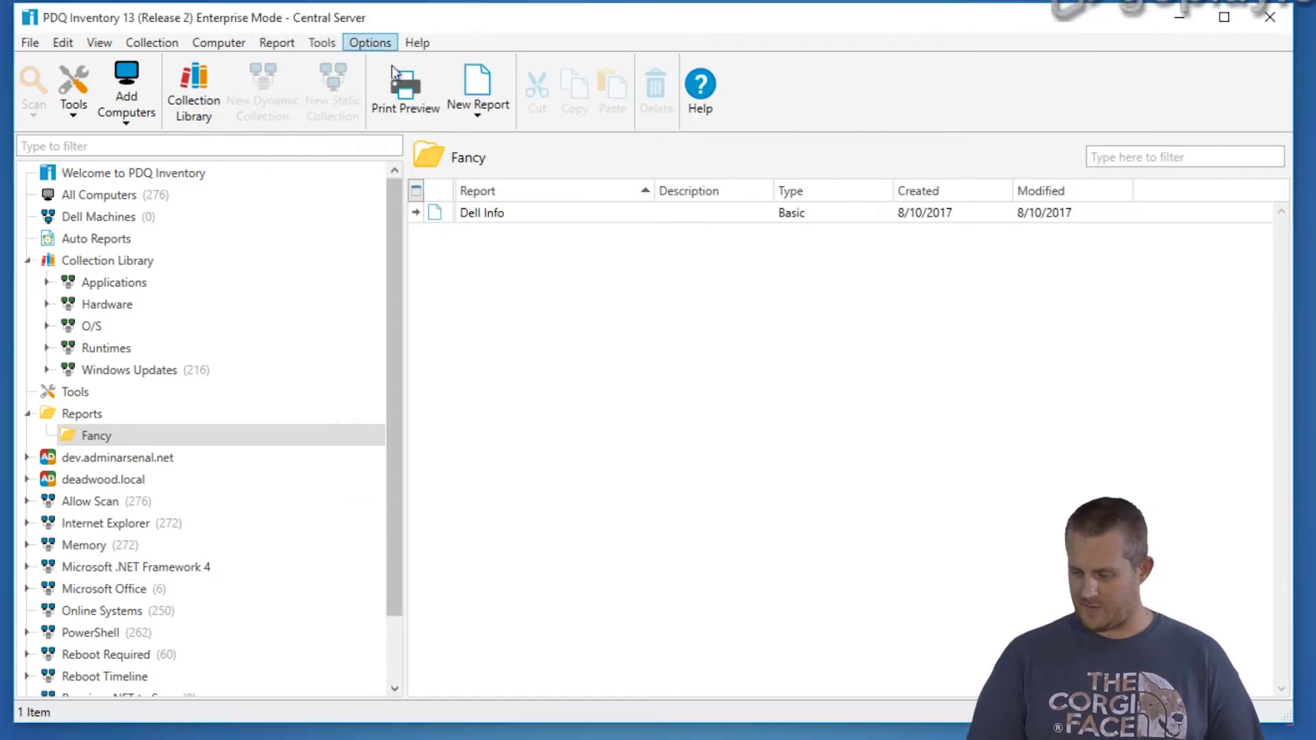
# Step: Open the custom fields list as a reference beside the new report window
pyautogui.click(371, 43)
pyautogui.click(400, 93)
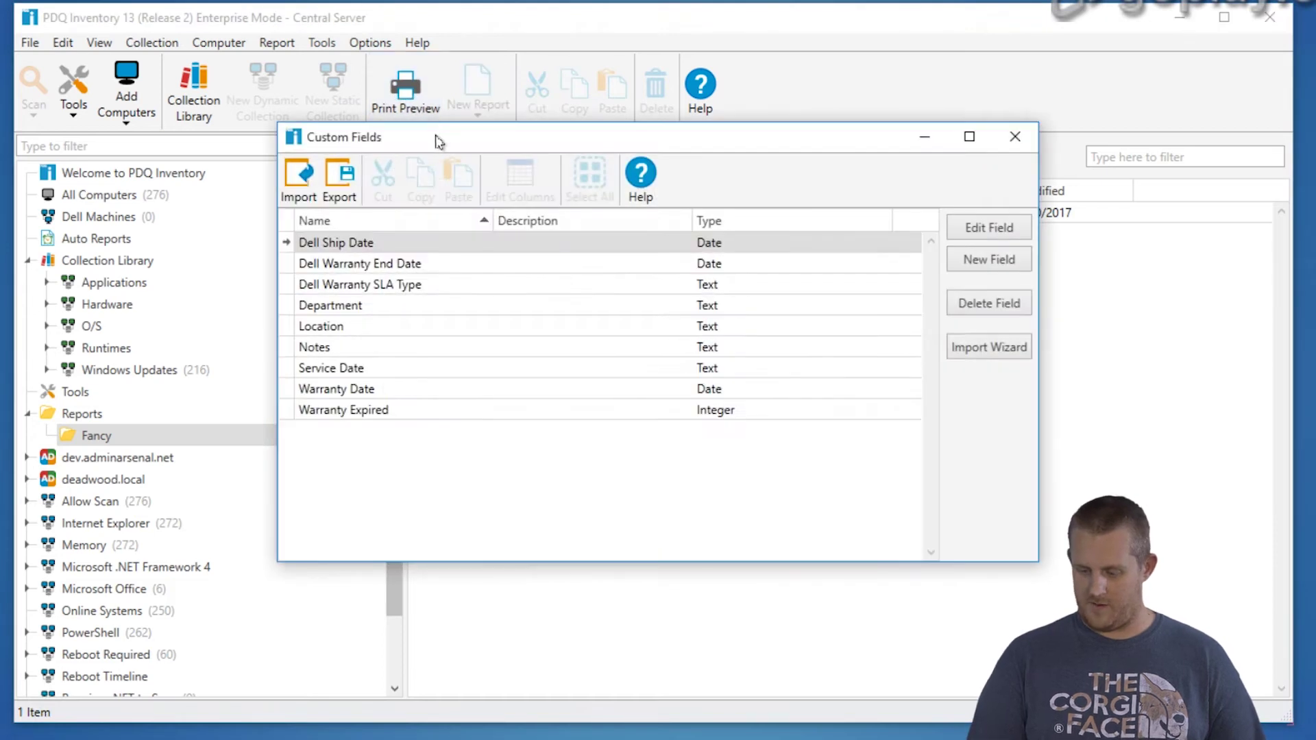
pyautogui.moveTo(434, 138); pyautogui.dragTo(175, 144)
pyautogui.hotkey('alt', 'Tab')
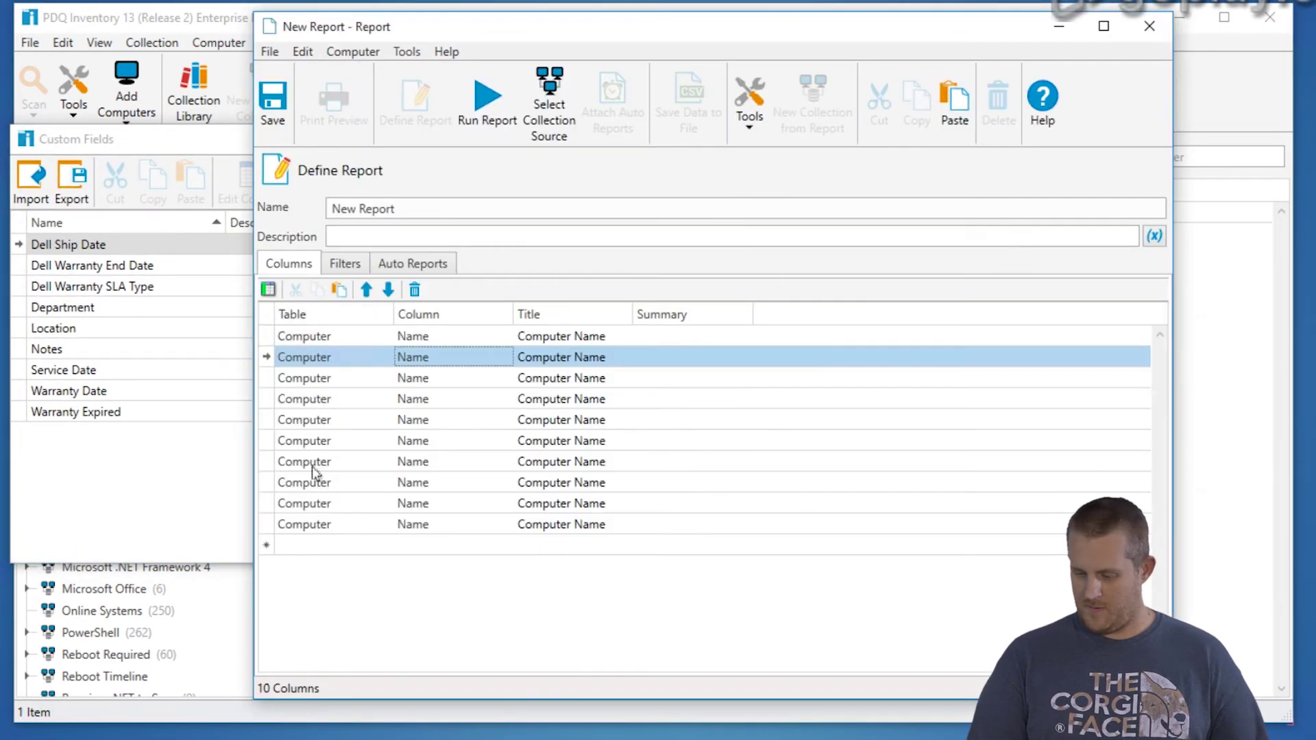
# Step: Set columns two to four to Dell Ship Date, Dell Warranty End Date and Dell Warranty SLA Type
pyautogui.doubleClick(433, 358)
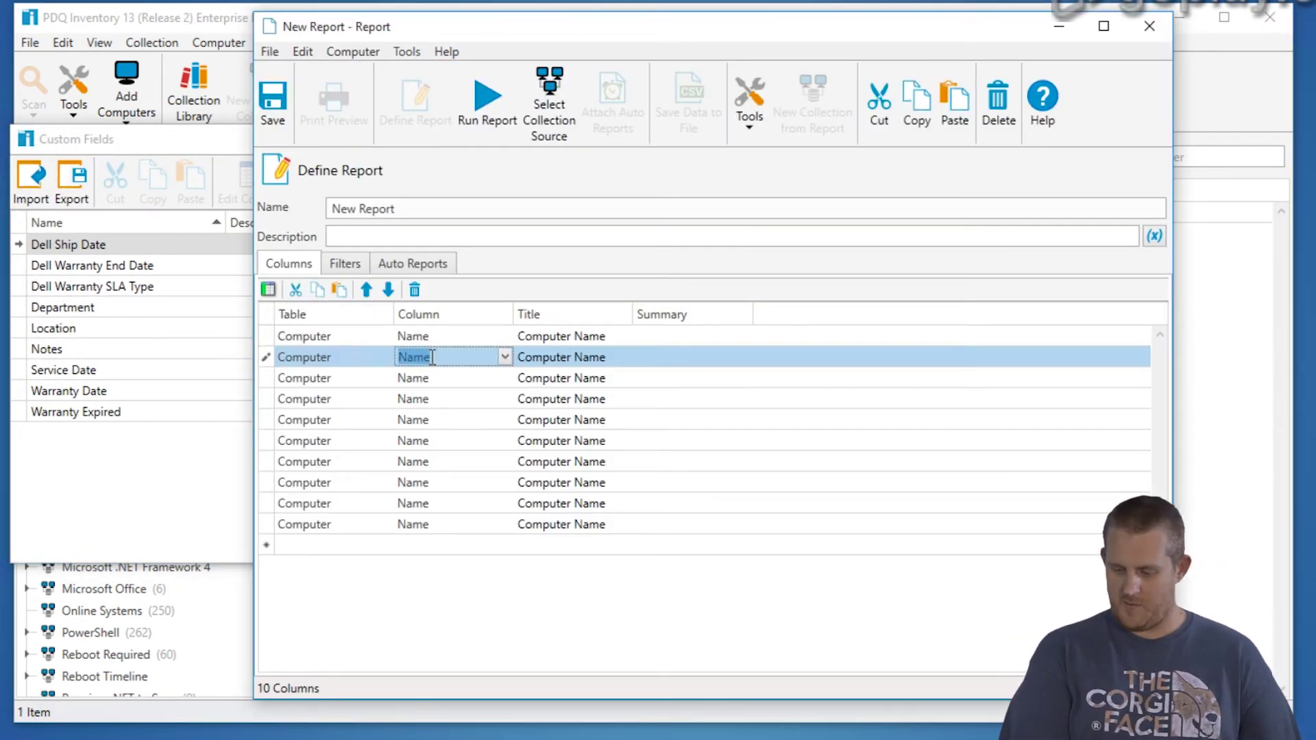
pyautogui.write('Dell Ship Dat')
pyautogui.press('Return')
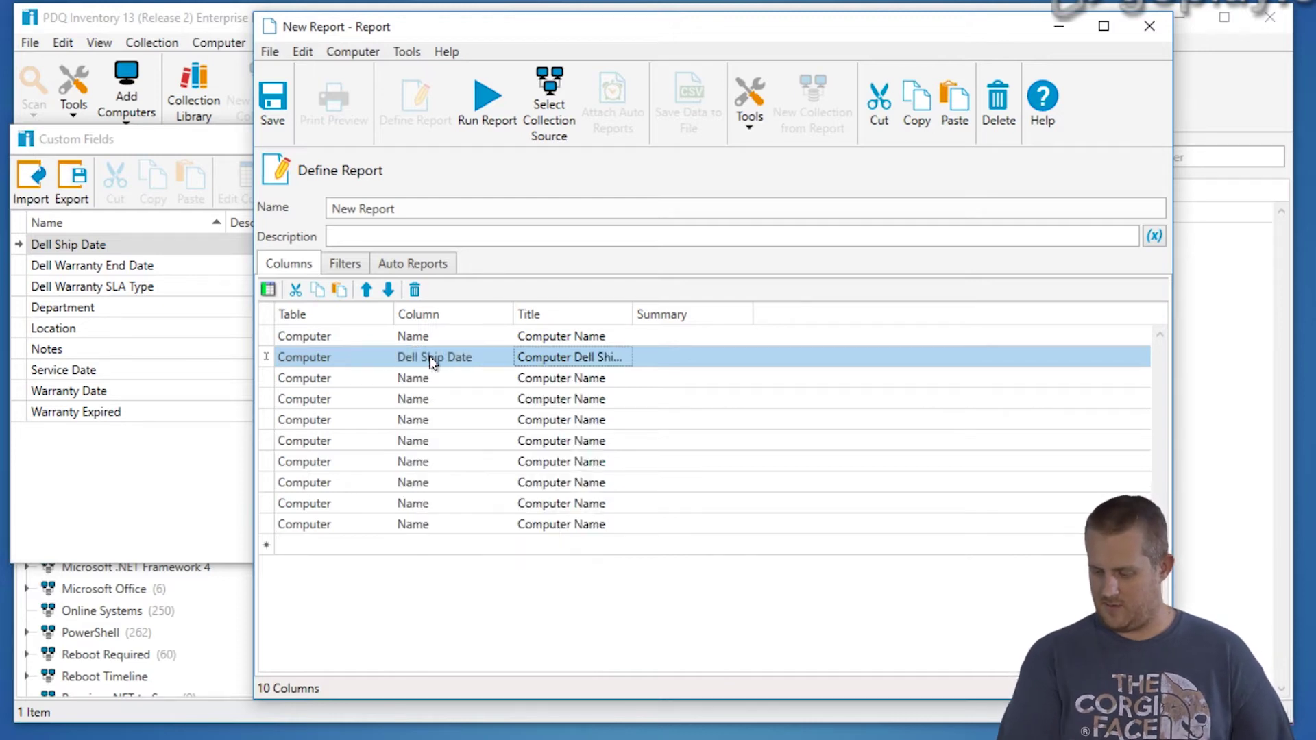
pyautogui.press('Tab')
pyautogui.press('Down')
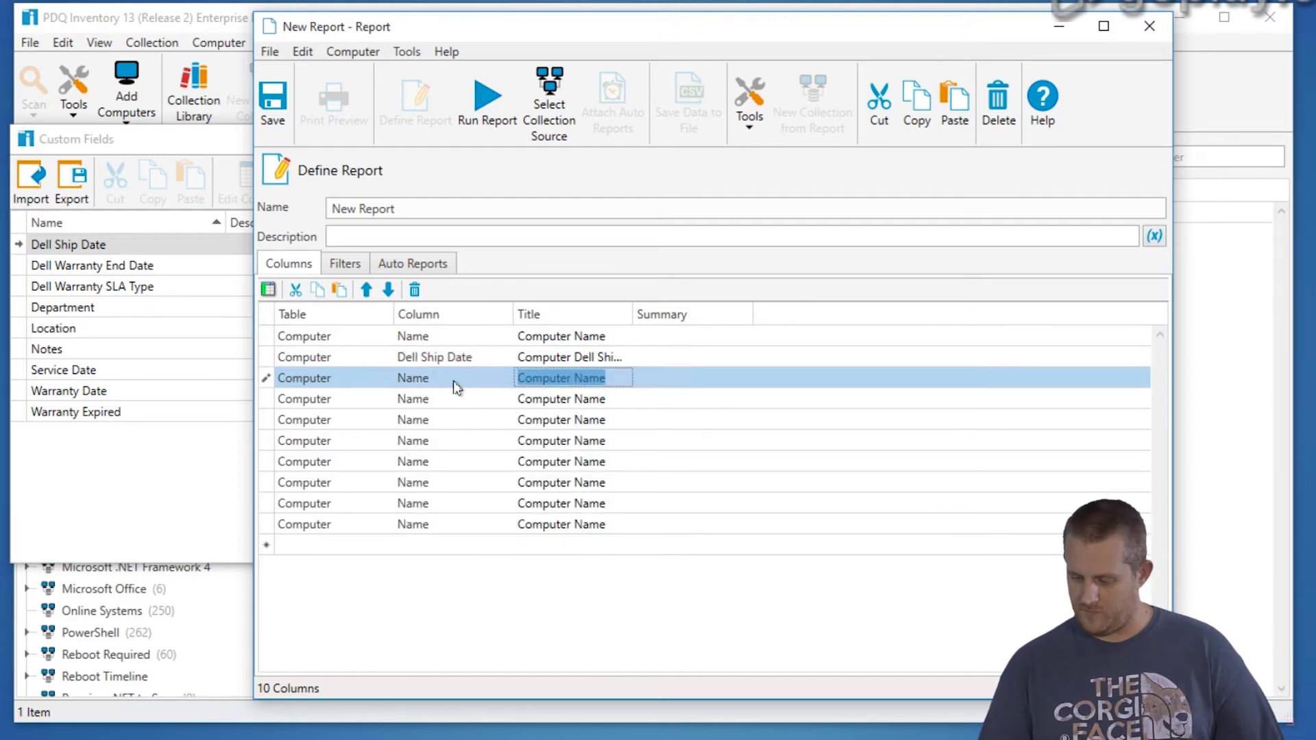
pyautogui.click(453, 386)
pyautogui.doubleClick(453, 386)
pyautogui.write('Dell Warranty End Dat')
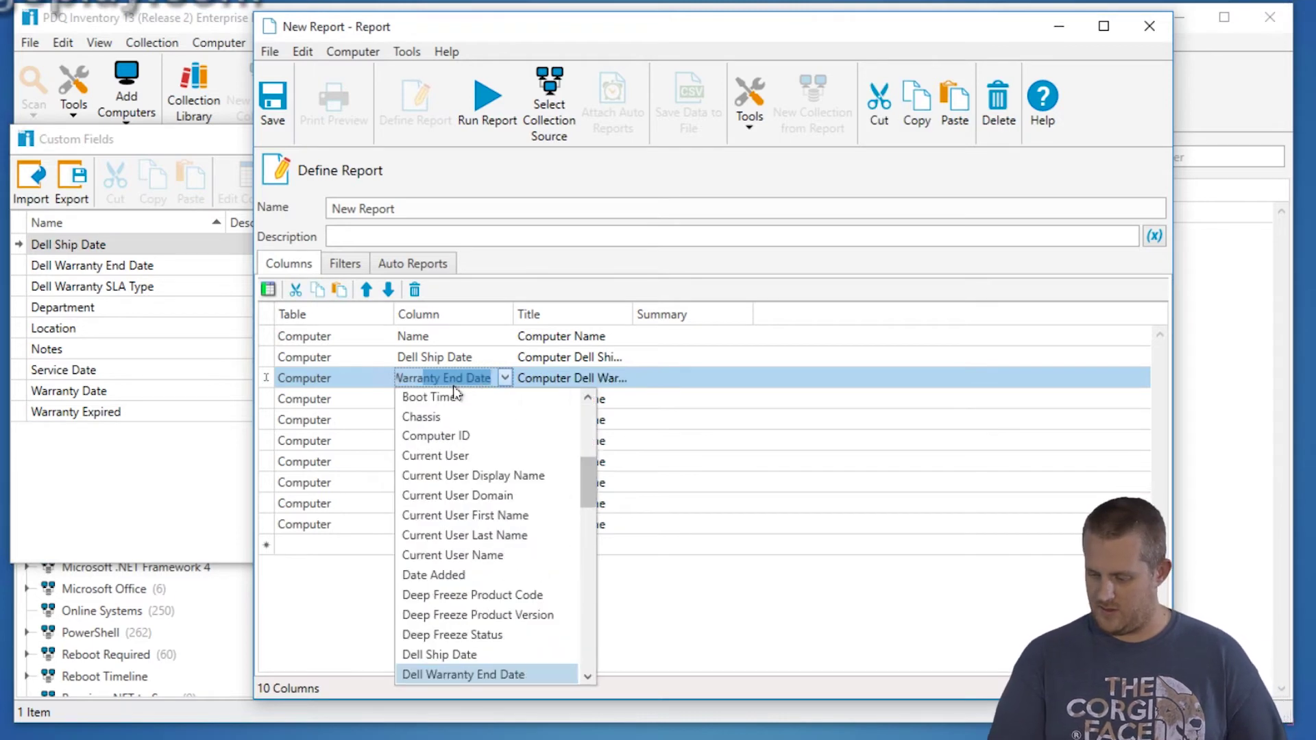
pyautogui.press('Down')
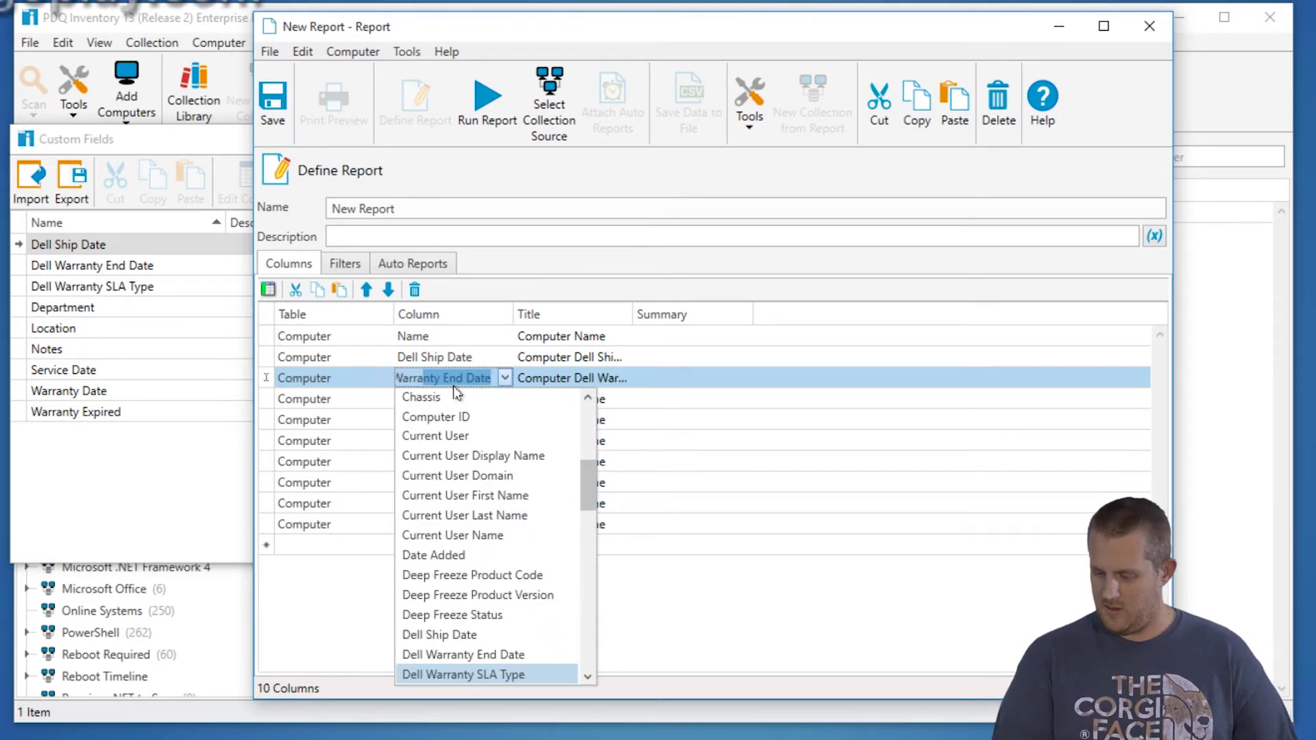
pyautogui.press('Tab')
pyautogui.press('Tab')
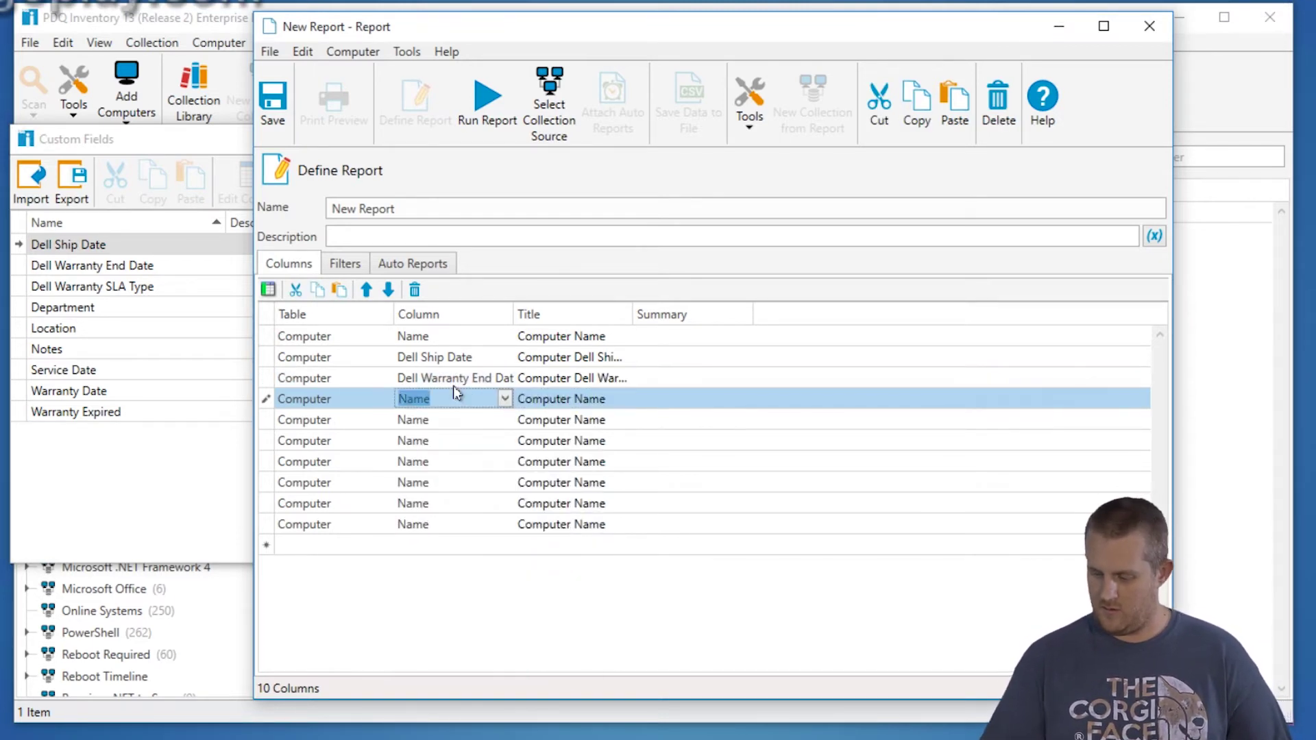
pyautogui.write('dell w')
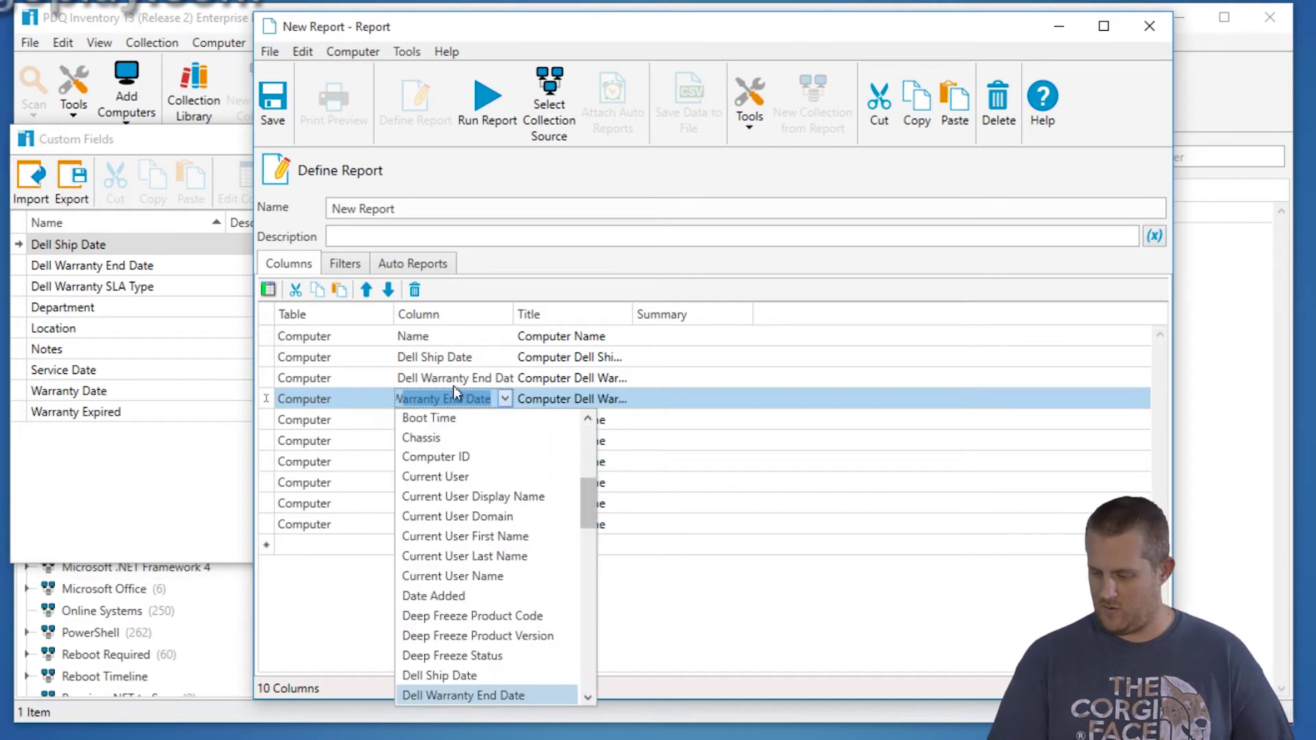
pyautogui.press('Down')
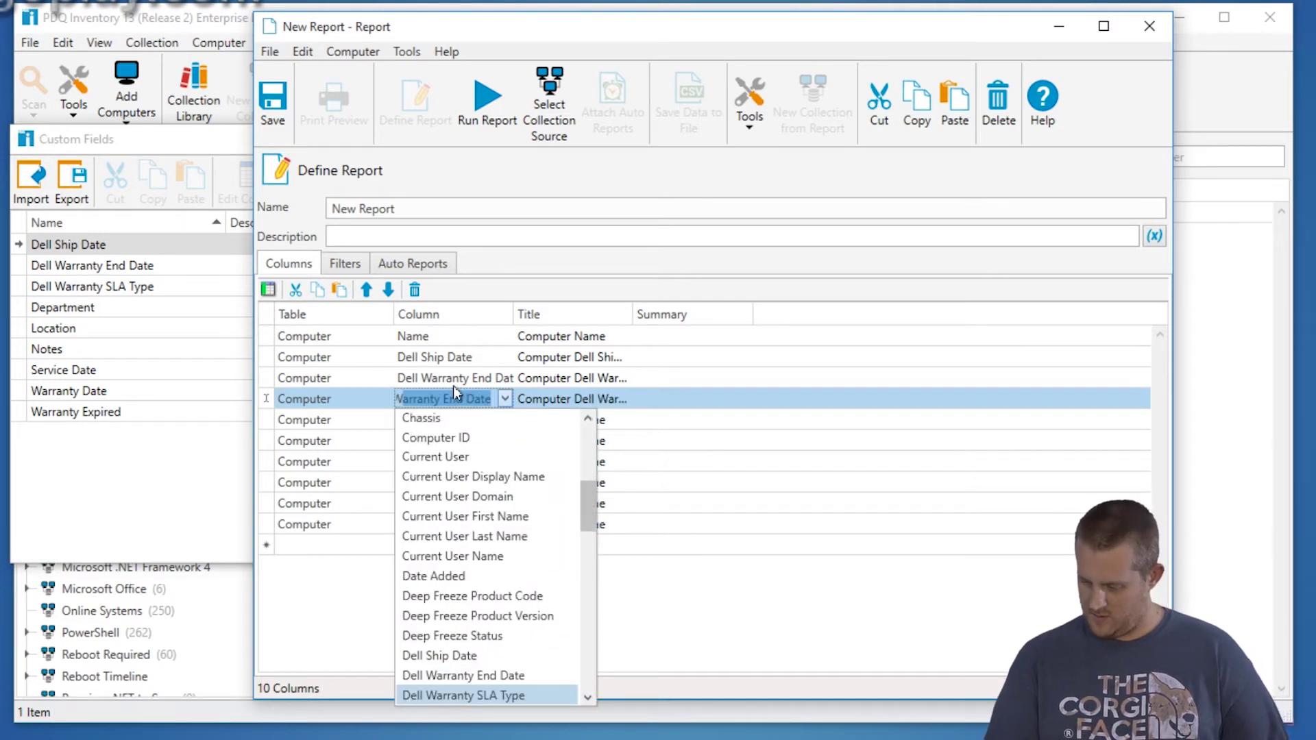
pyautogui.press('Return')
pyautogui.press('Return')
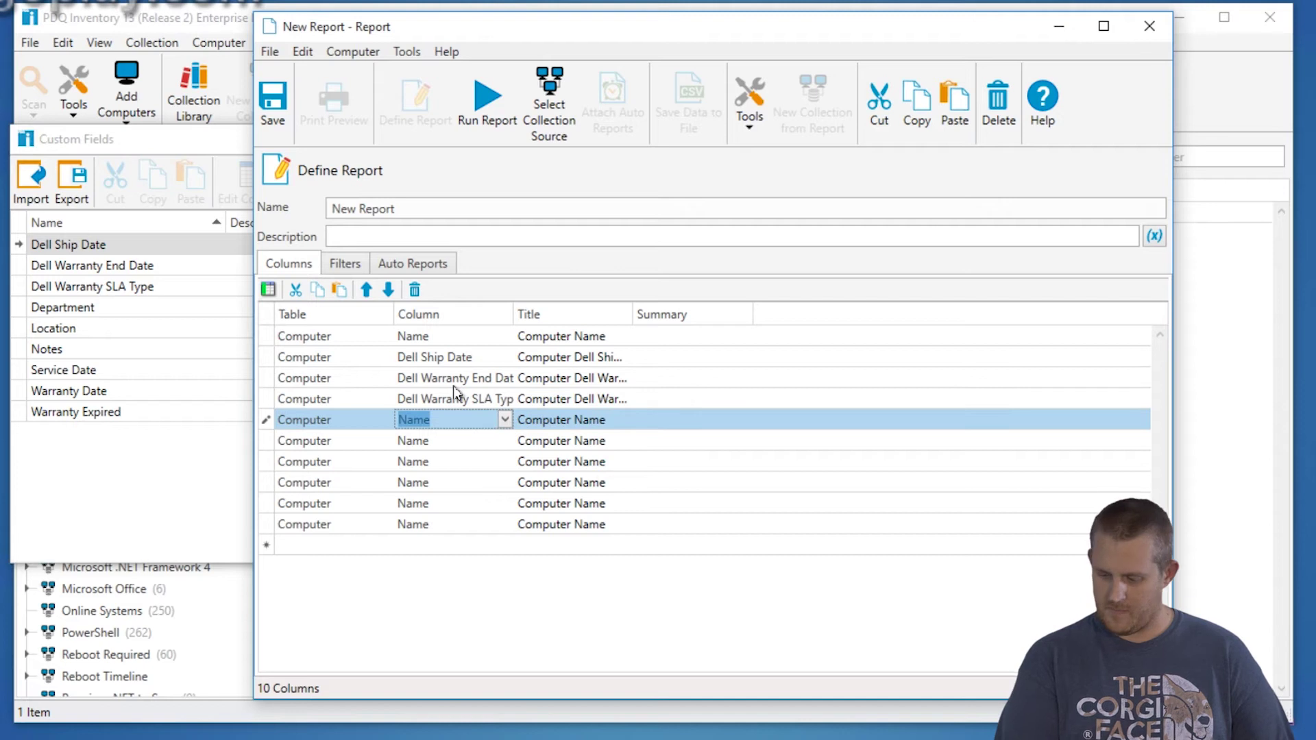
# Step: Set the next columns to Department, Location and Notes
pyautogui.write('depart')
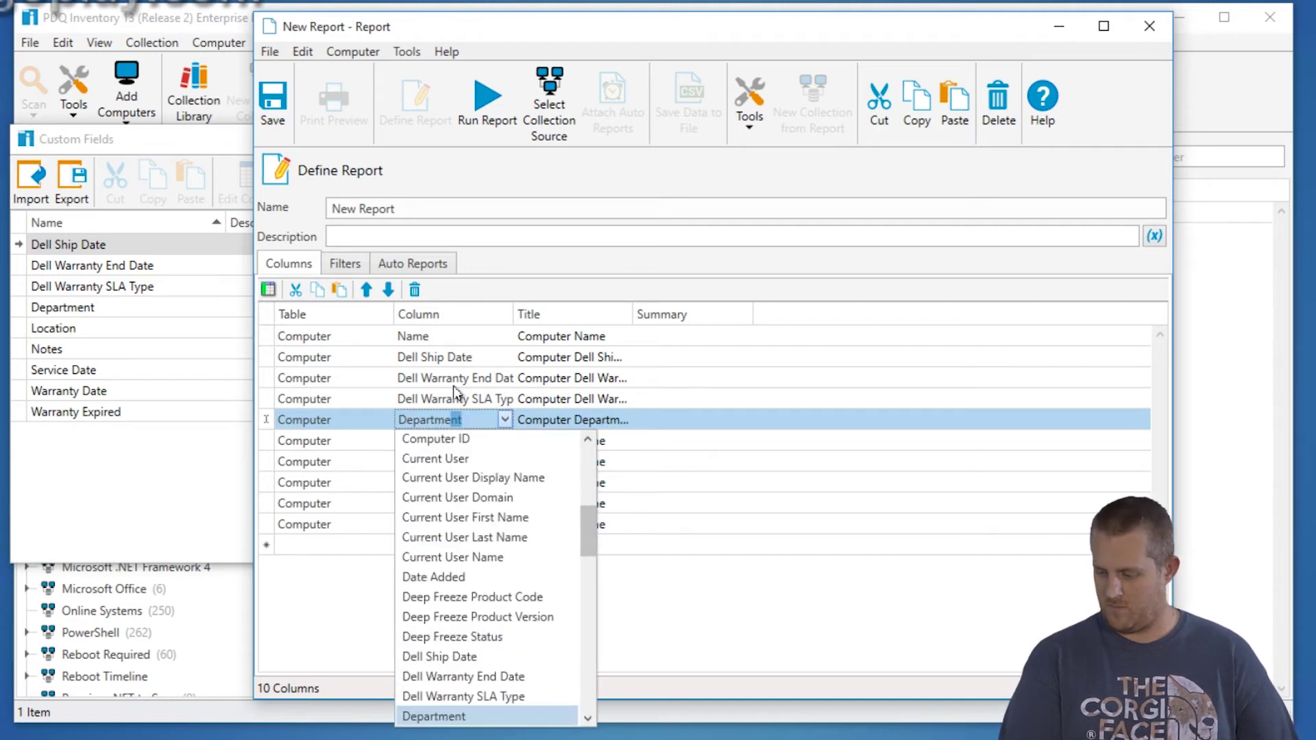
pyautogui.press('Return')
pyautogui.press('Return')
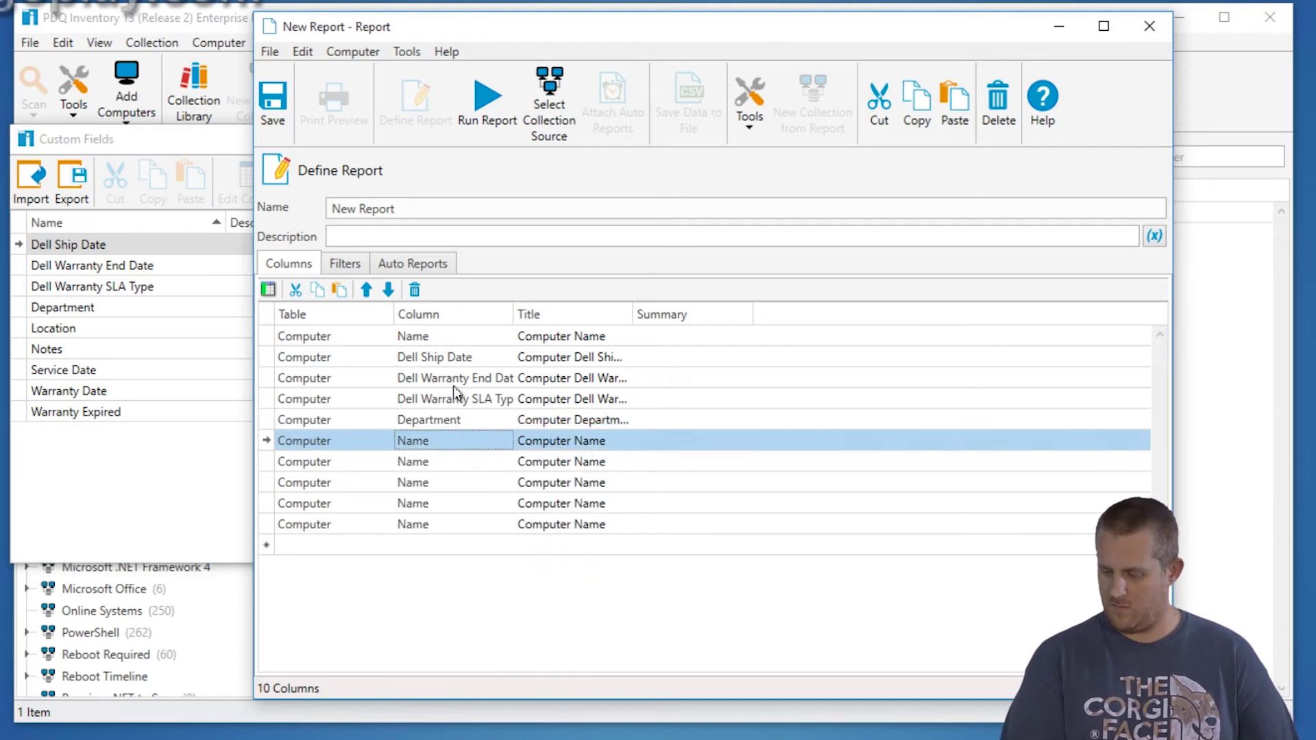
pyautogui.click(449, 457)
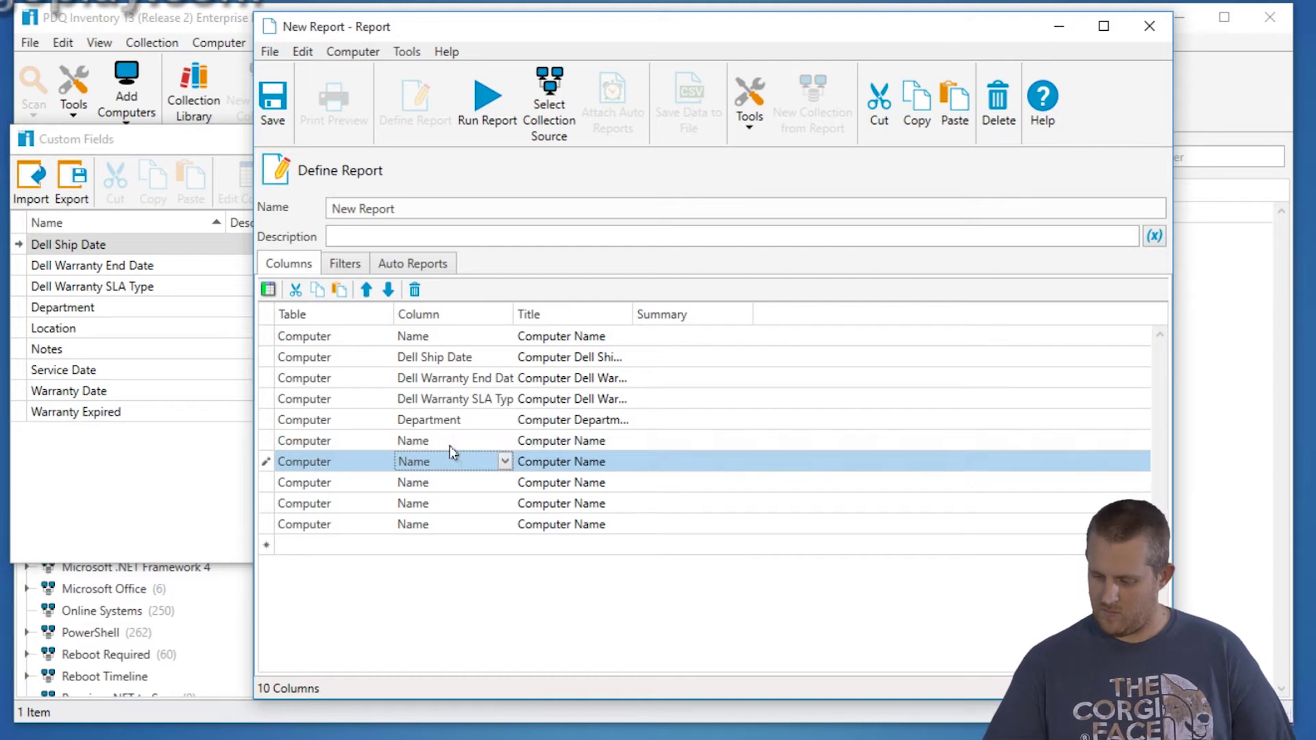
pyautogui.click(455, 440)
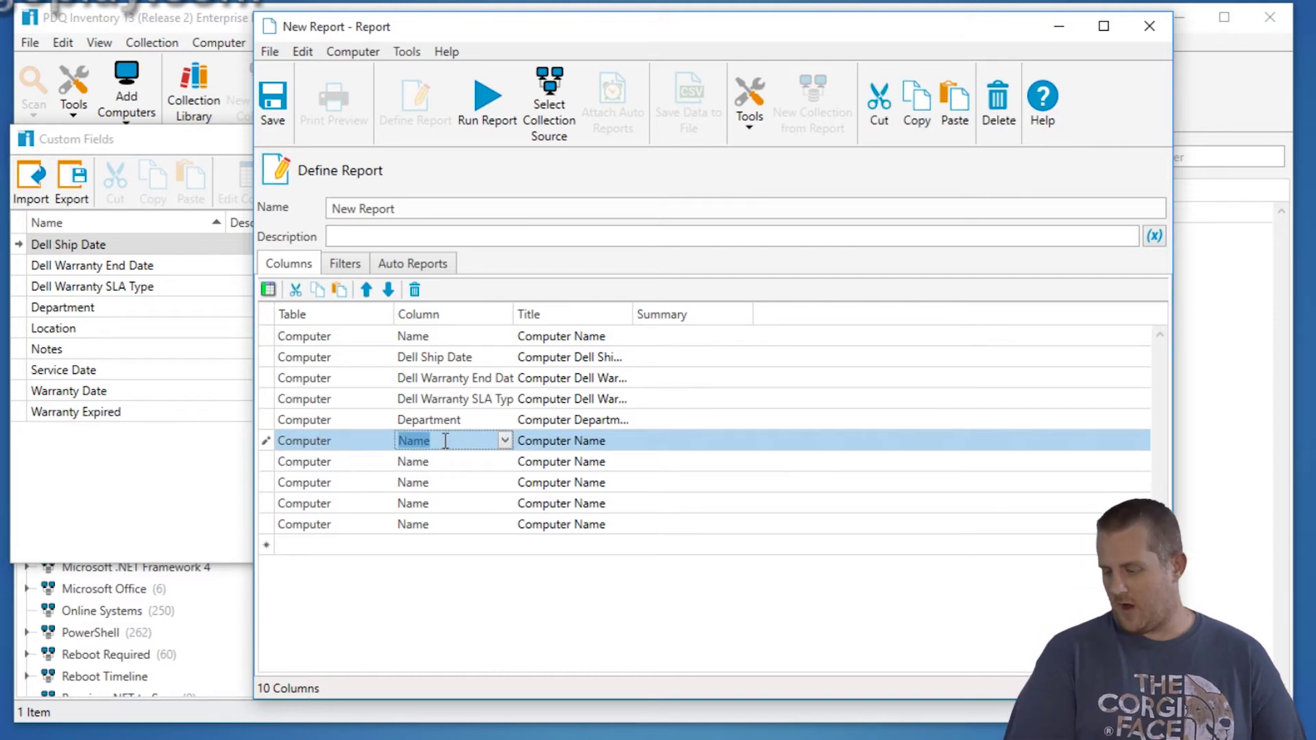
pyautogui.write('loc')
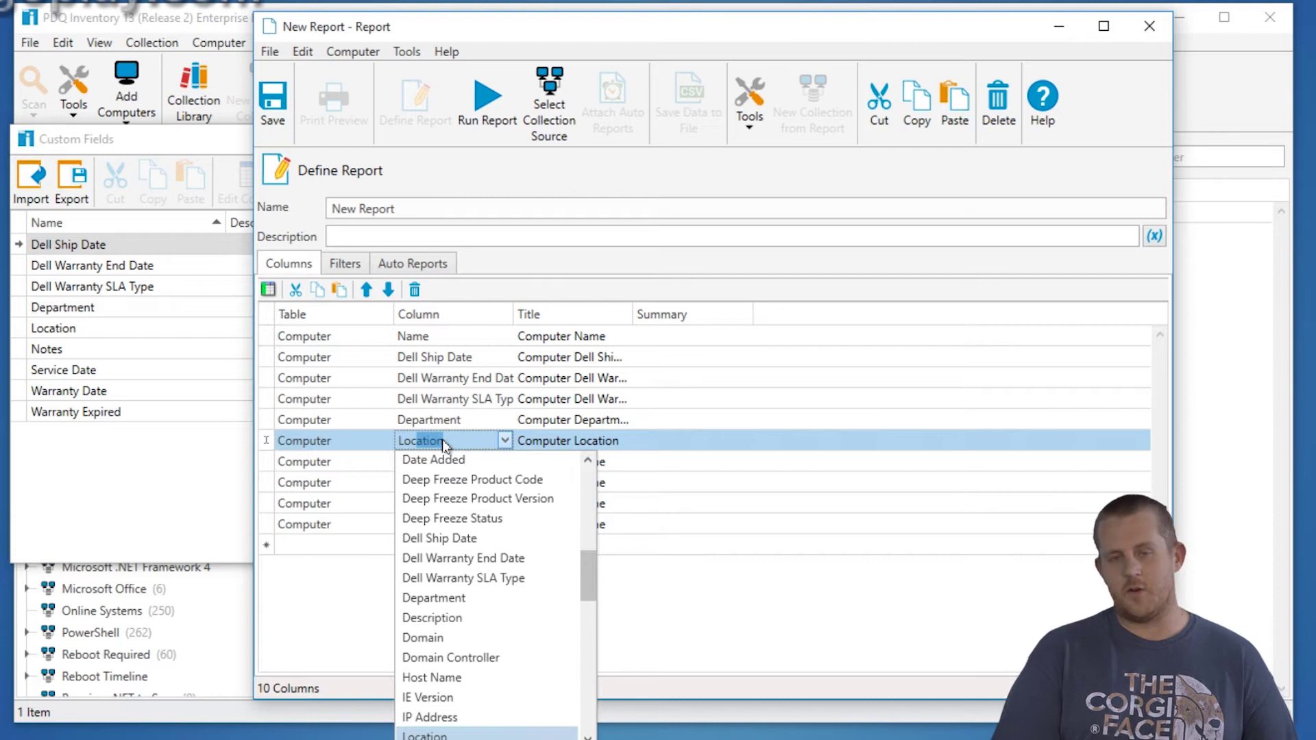
pyautogui.press('Return')
pyautogui.click(476, 464)
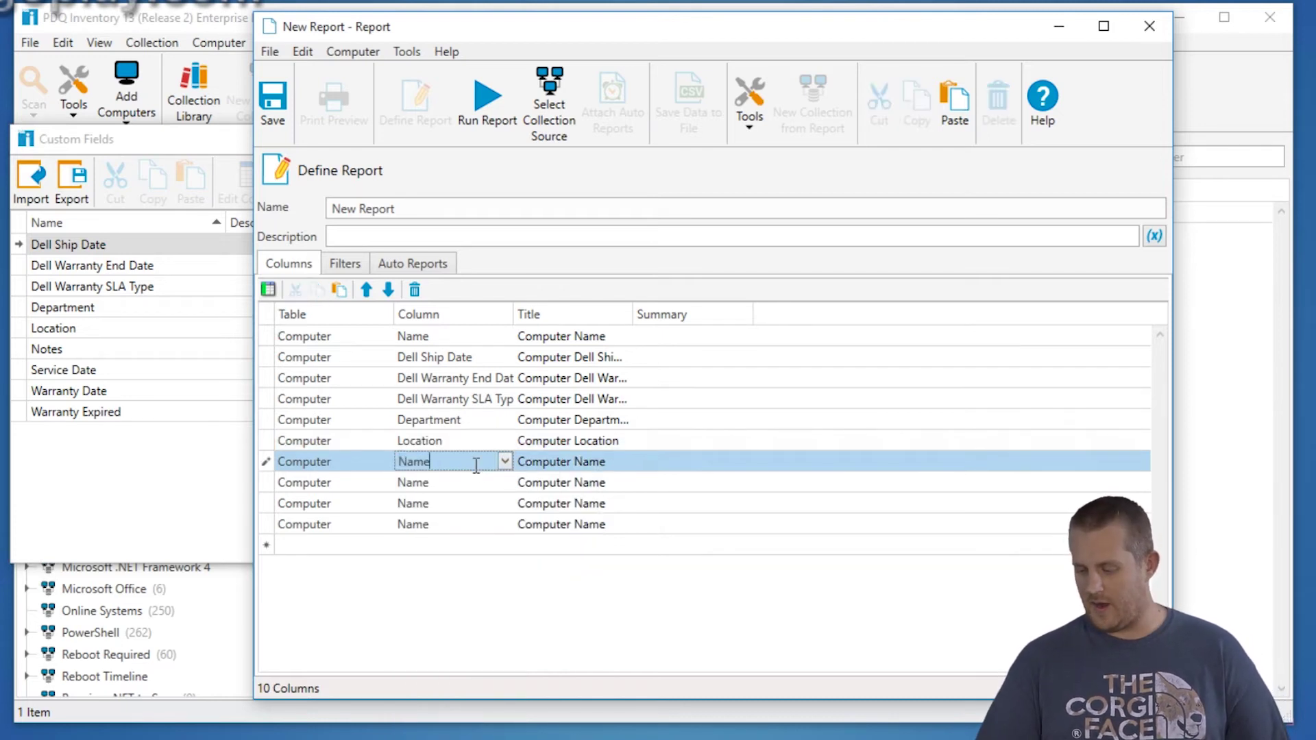
pyautogui.doubleClick(472, 466)
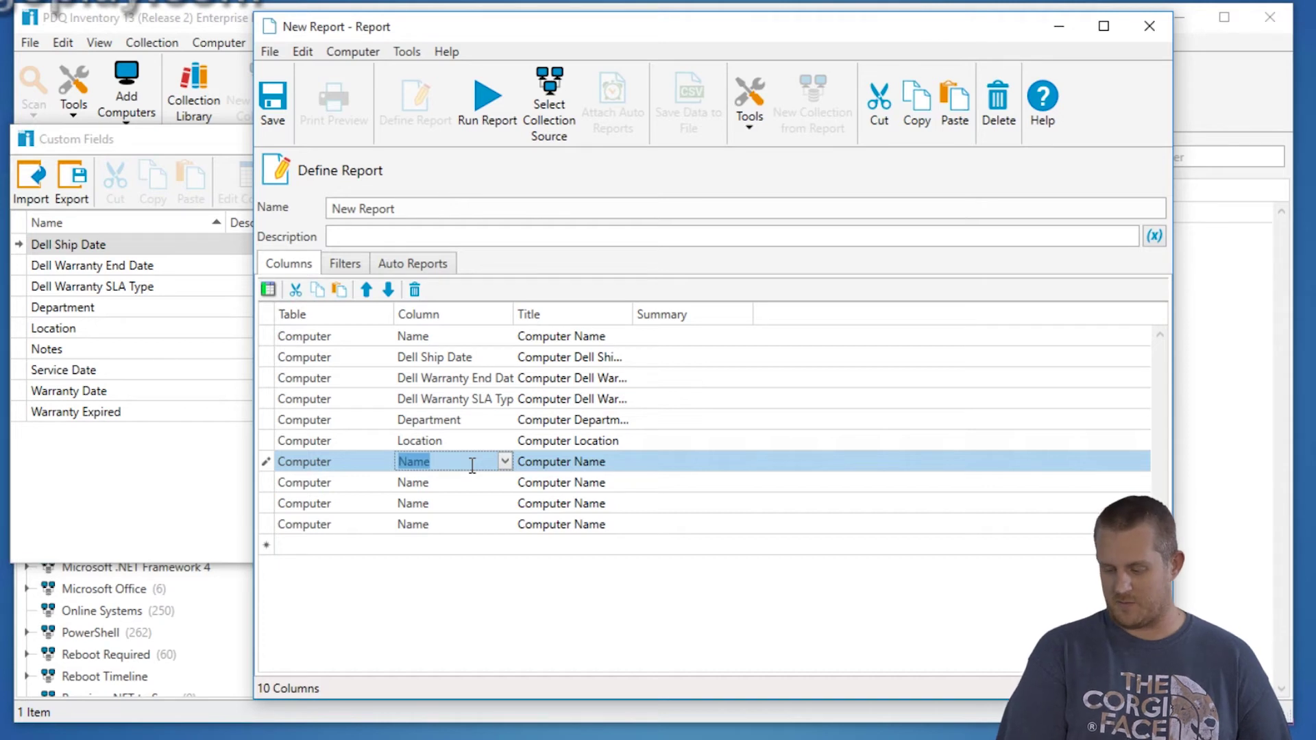
pyautogui.write('Notes')
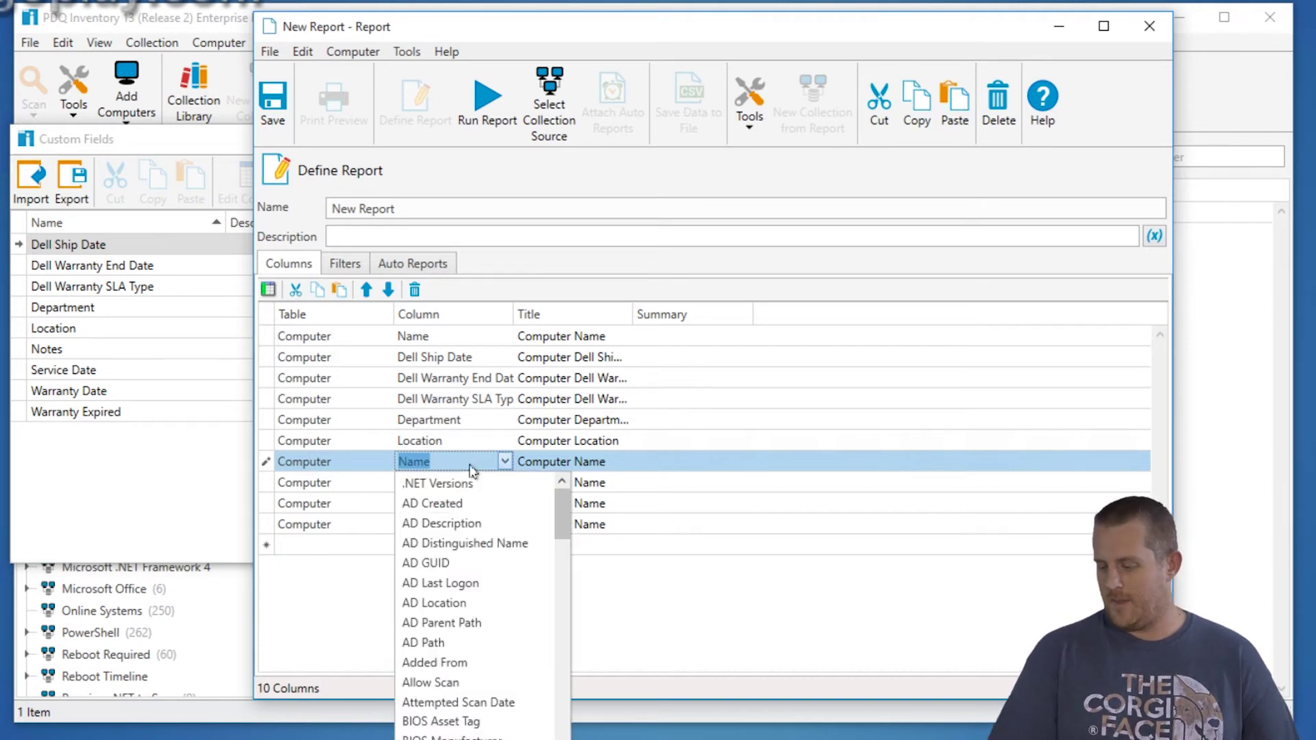
# Step: Set the last three columns to Service Date, Warranty Date and Warranty Expired
pyautogui.click(443, 482)
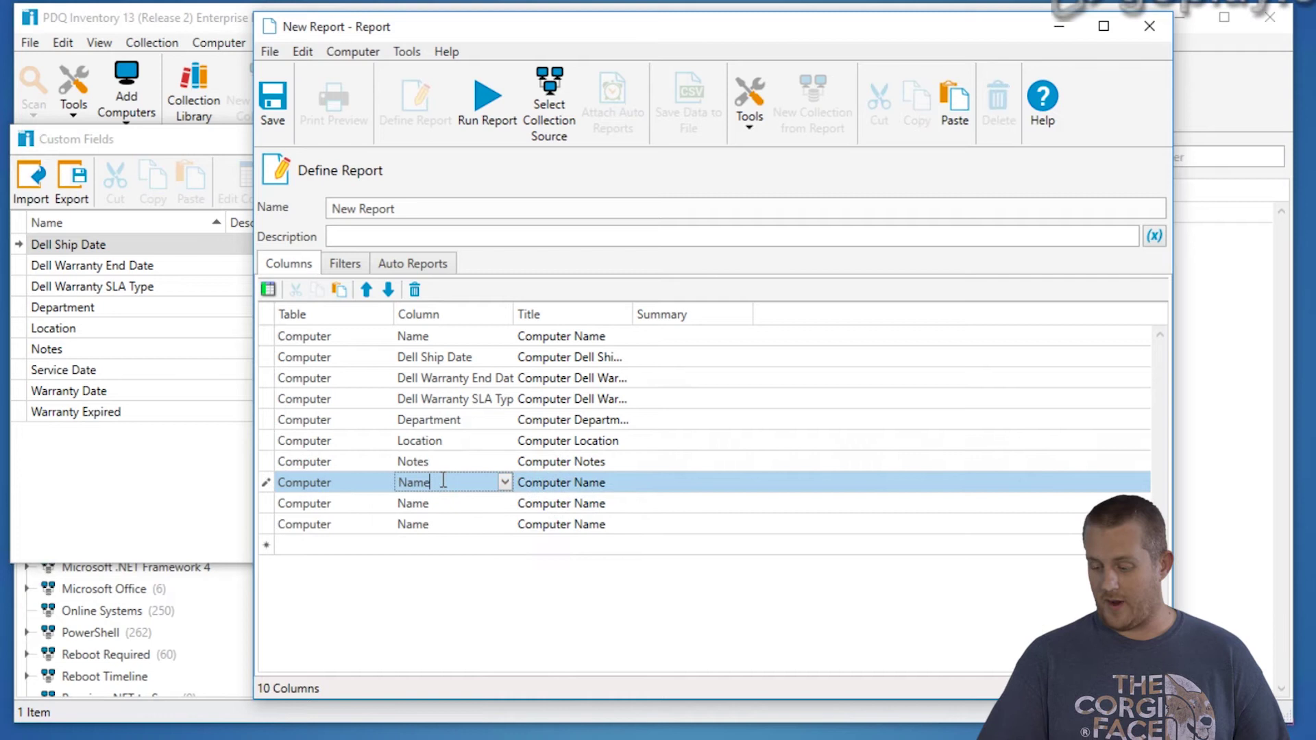
pyautogui.doubleClick(443, 482)
pyautogui.write('Service Date')
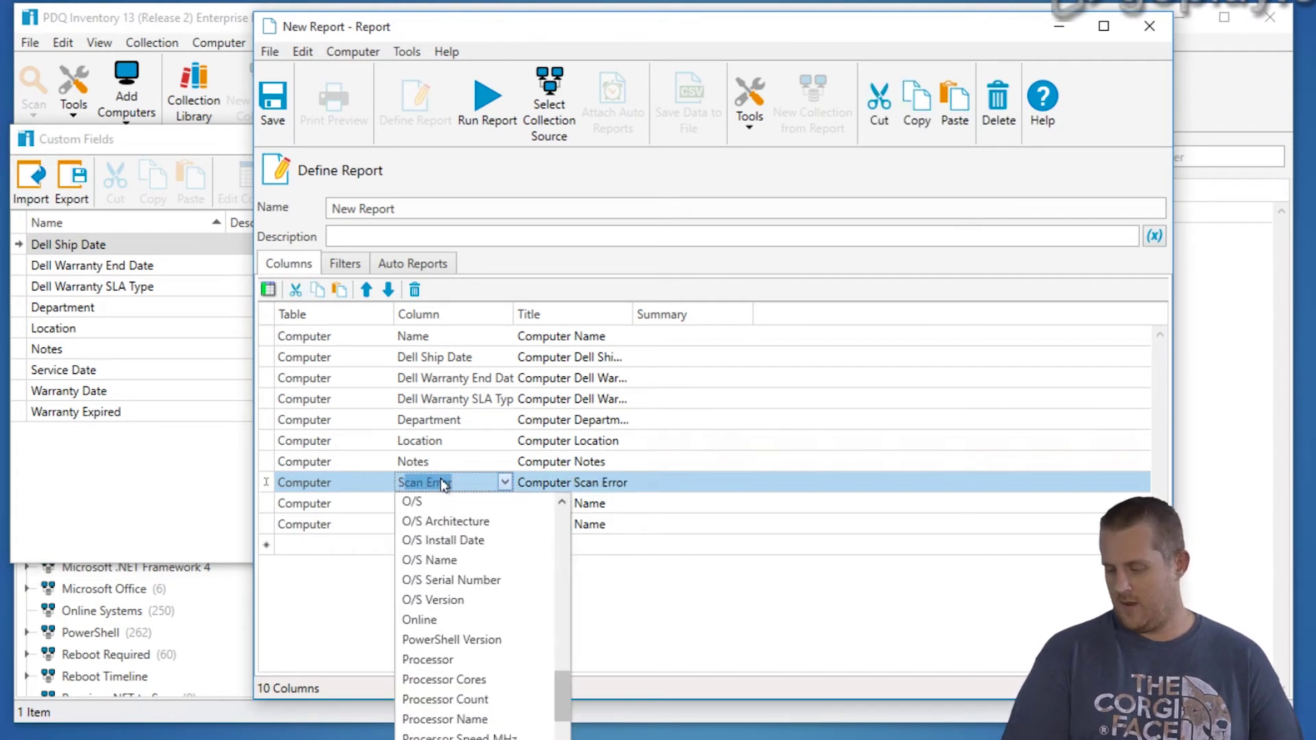
pyautogui.click(457, 504)
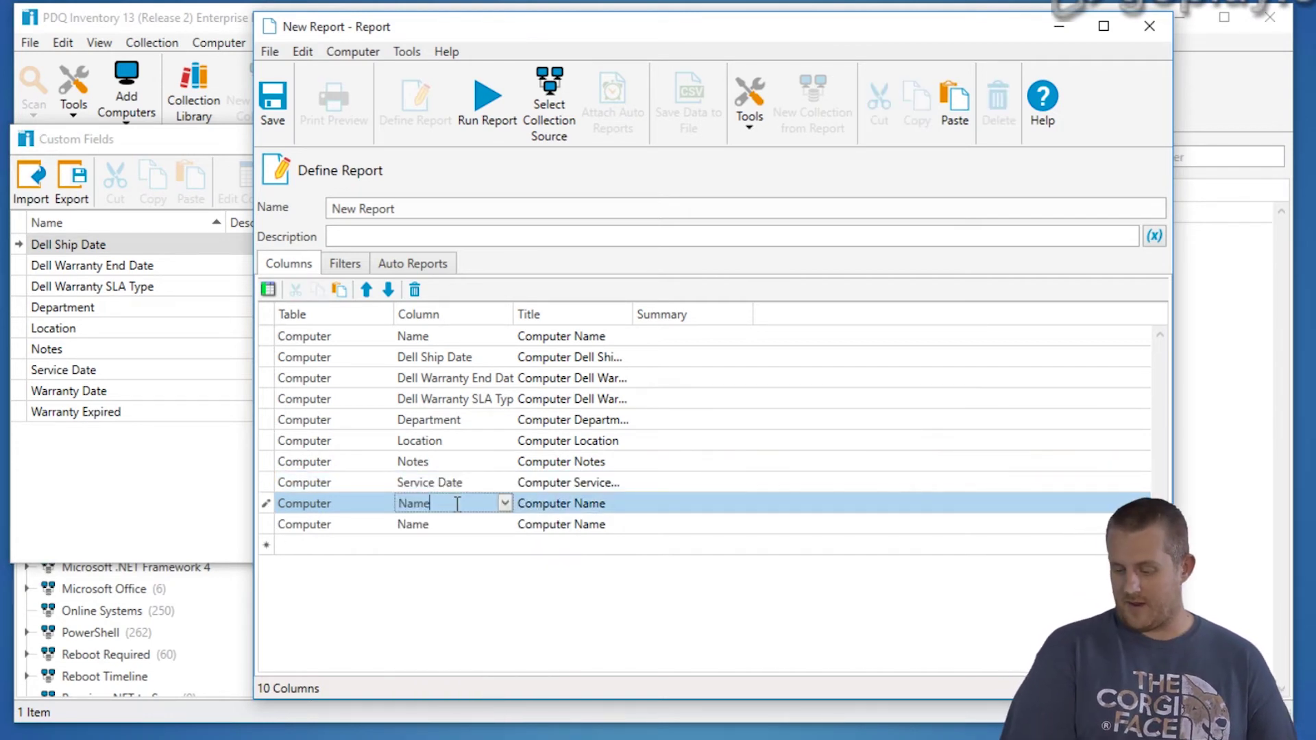
pyautogui.doubleClick(457, 503)
pyautogui.write('Warranty Dat')
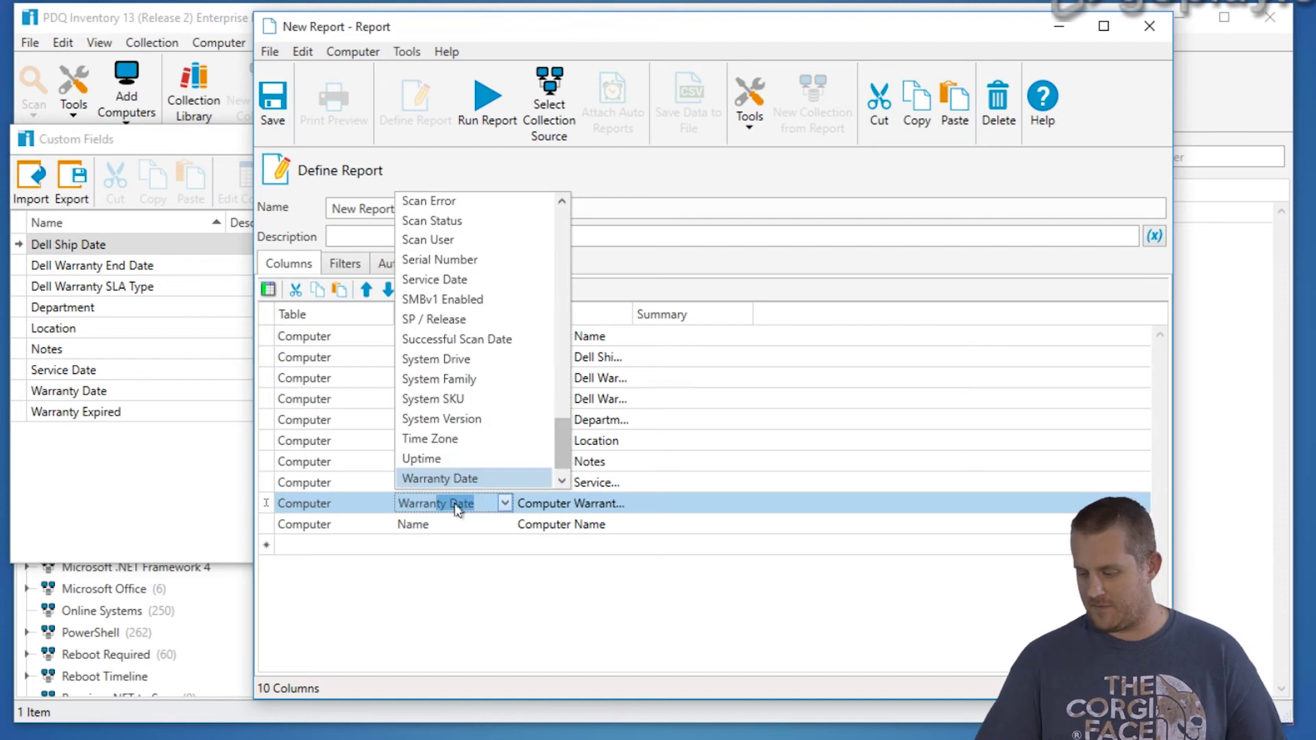
pyautogui.click(425, 546)
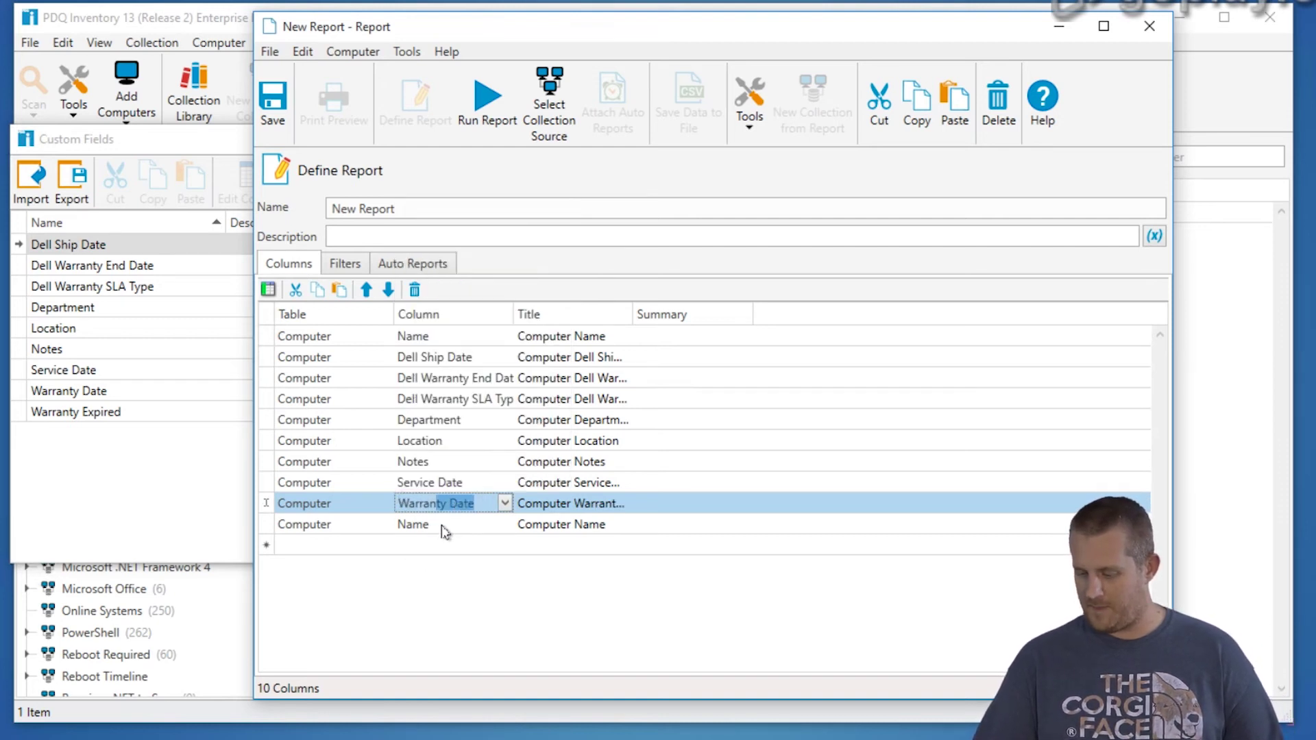
pyautogui.click(443, 526)
pyautogui.doubleClick(441, 526)
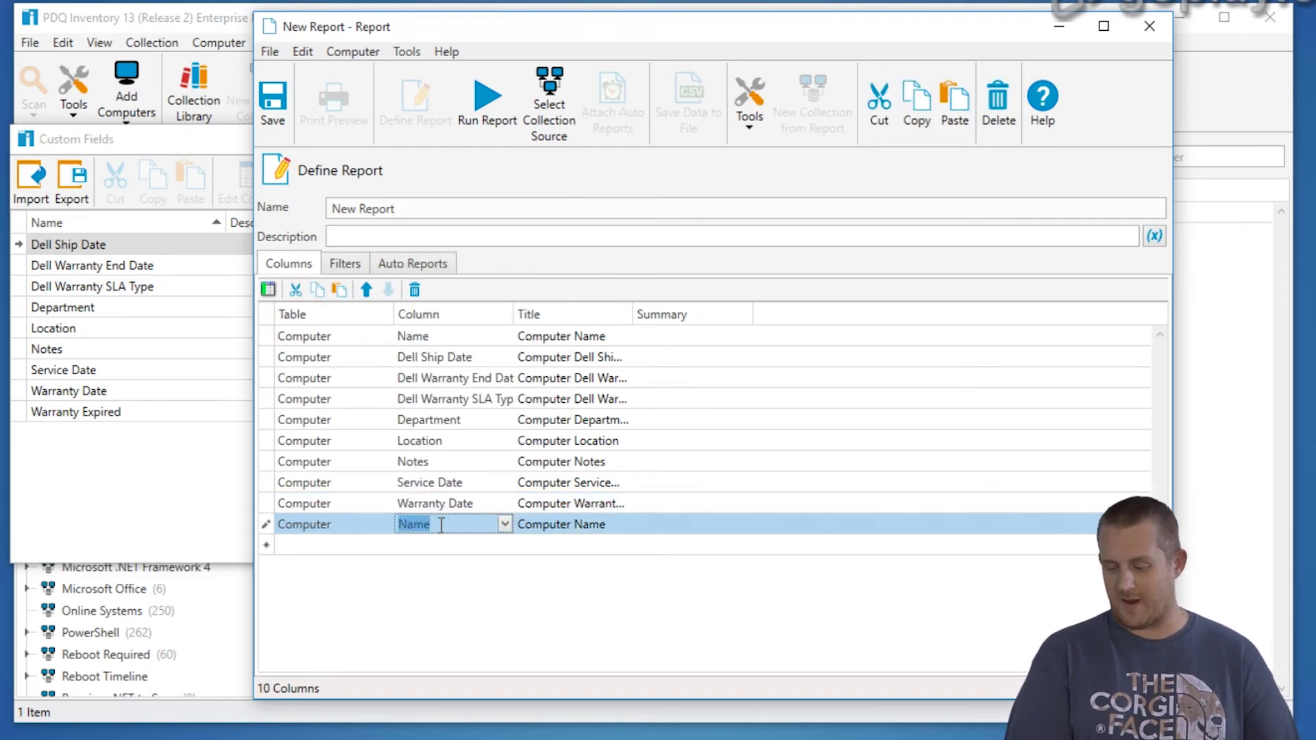
pyautogui.write('Warranty Dat')
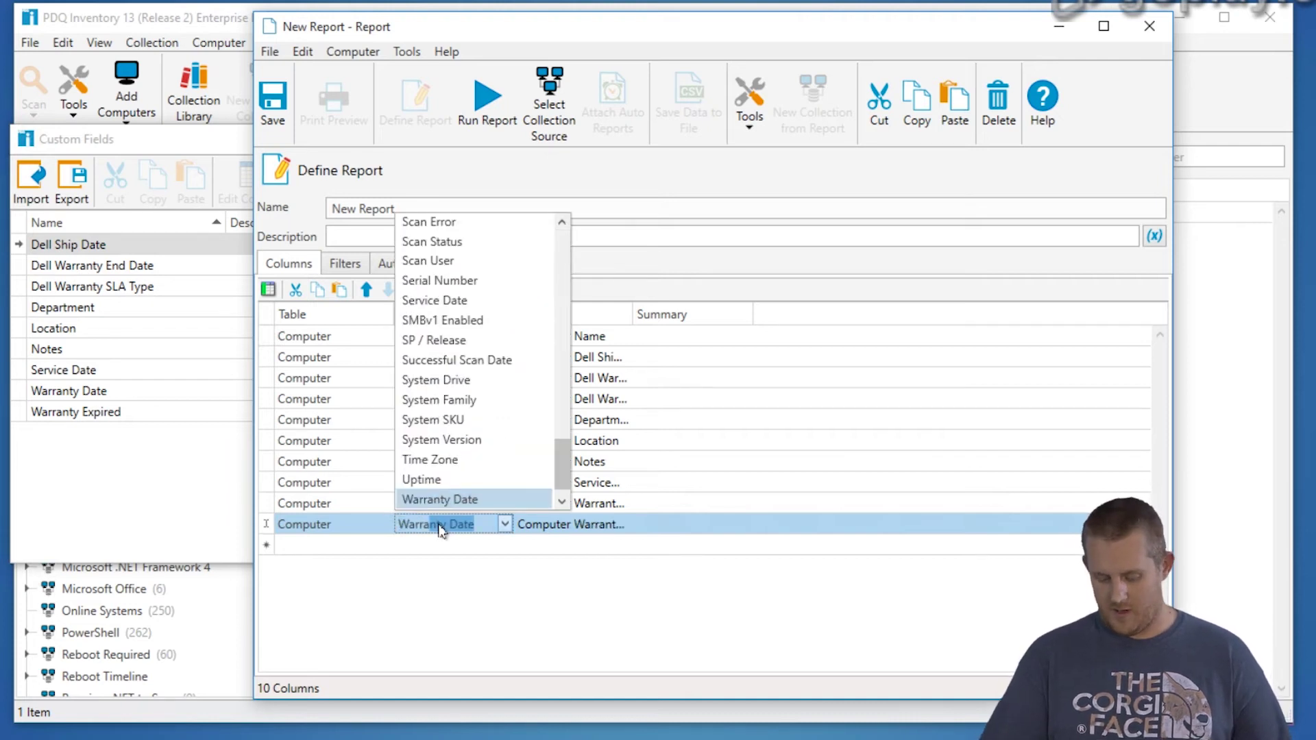
pyautogui.press('Down')
pyautogui.press('Return')
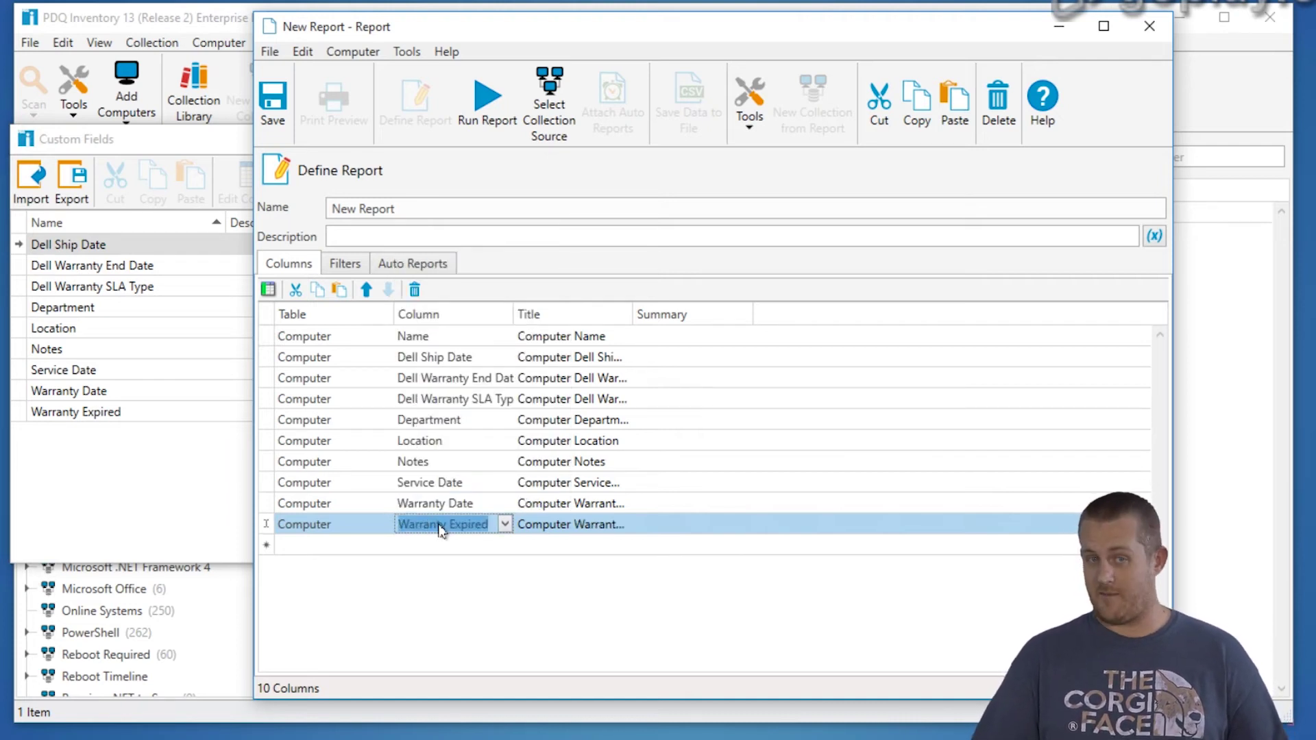
pyautogui.click(437, 590)
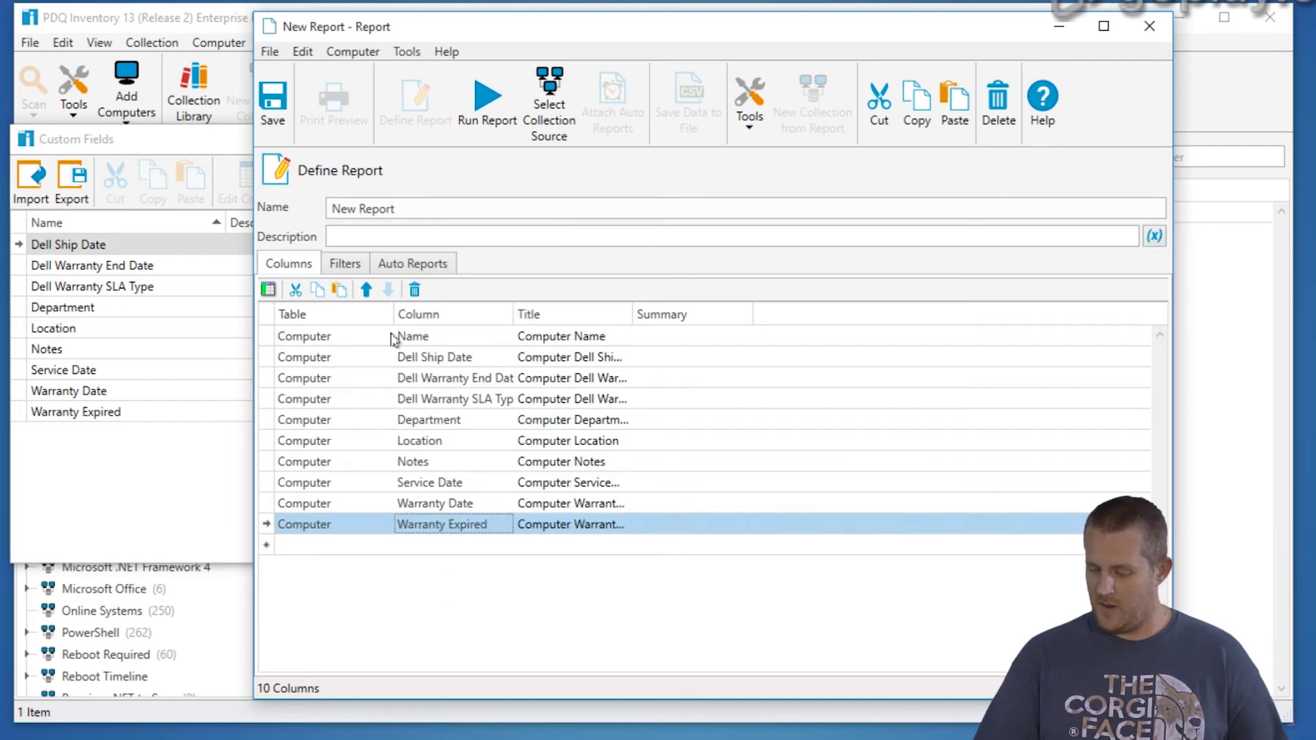
# Step: Rename the report to 'Custom Fields Export' and save it
pyautogui.click(422, 210)
pyautogui.hotkey('ctrl', 'a')
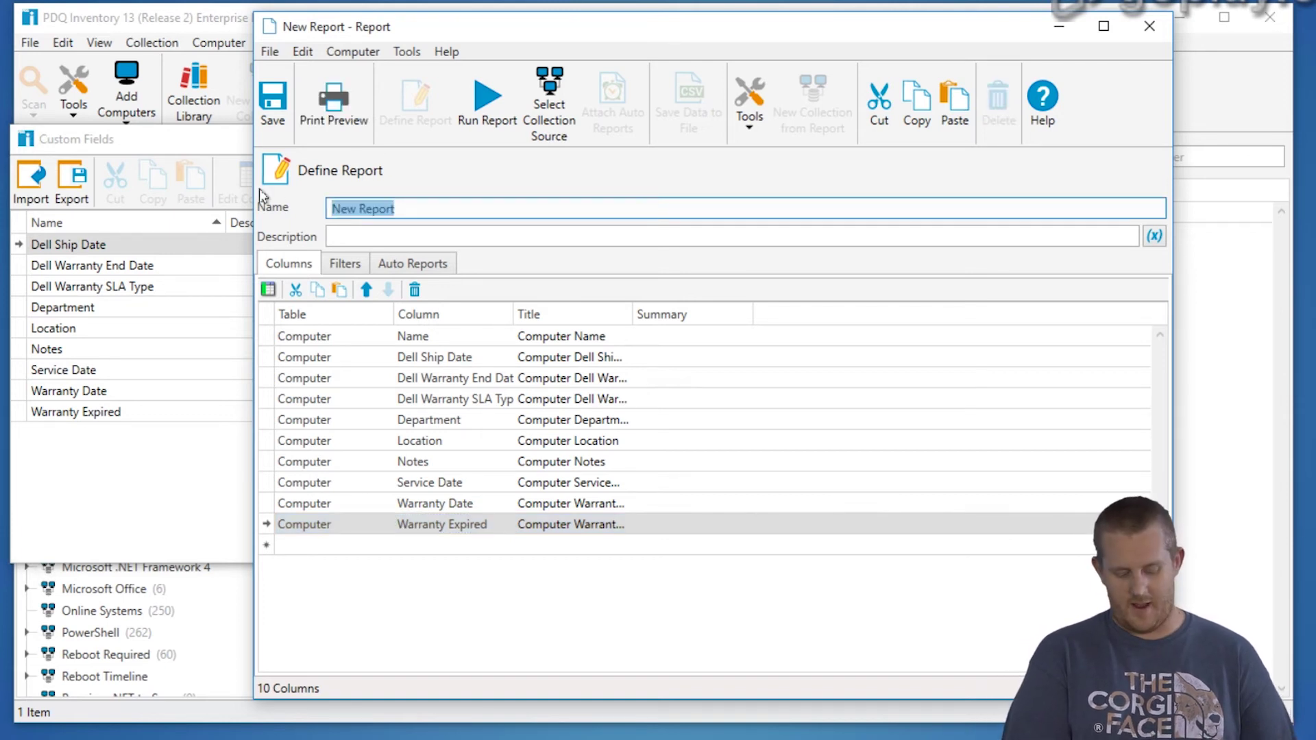
pyautogui.write('Custom Fields')
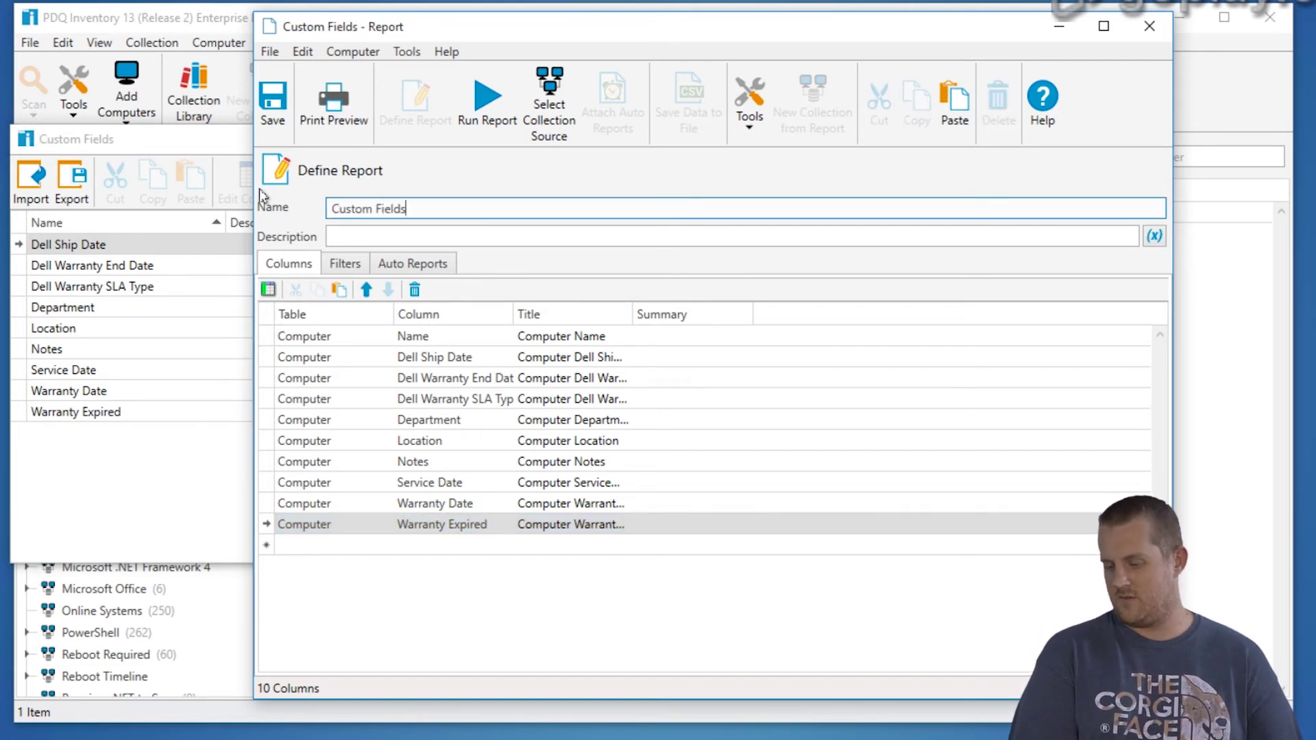
pyautogui.write(' Export')
pyautogui.click(273, 103)
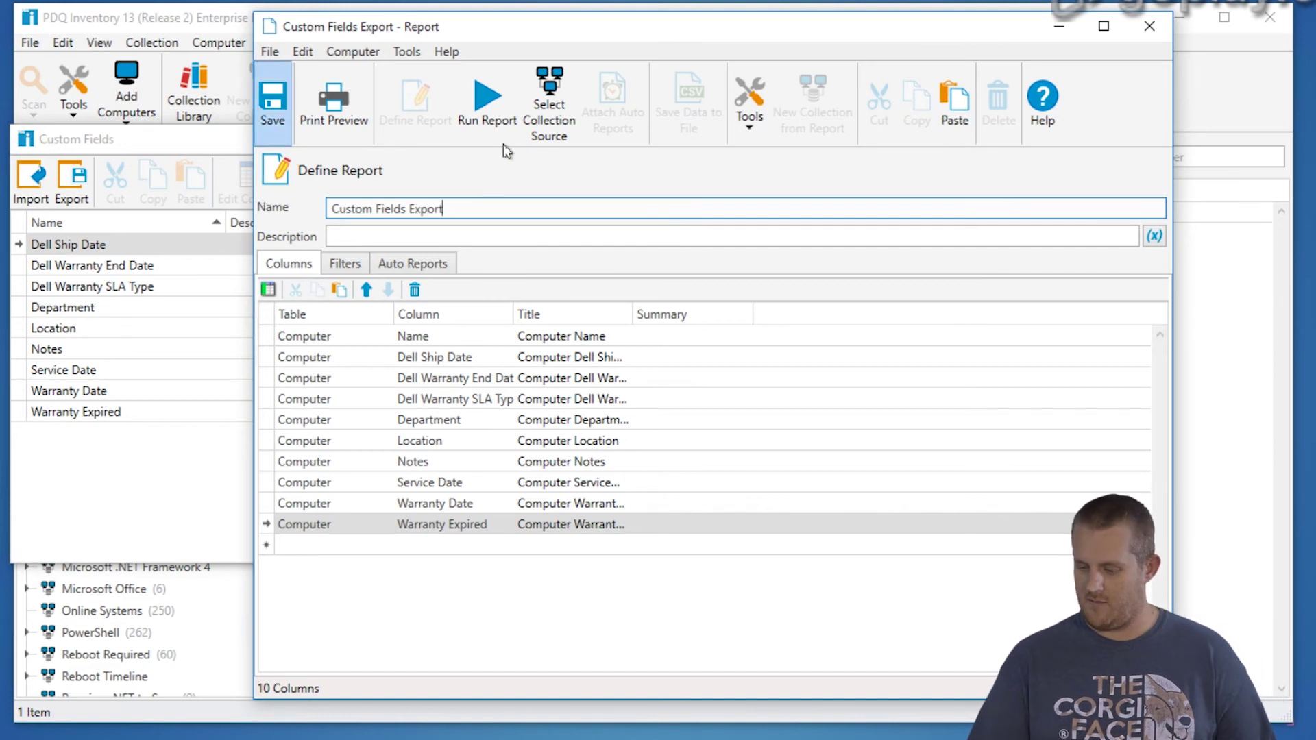
# Step: Run the report and save its 276-row results as Custom Fields Export.csv
pyautogui.click(505, 140)
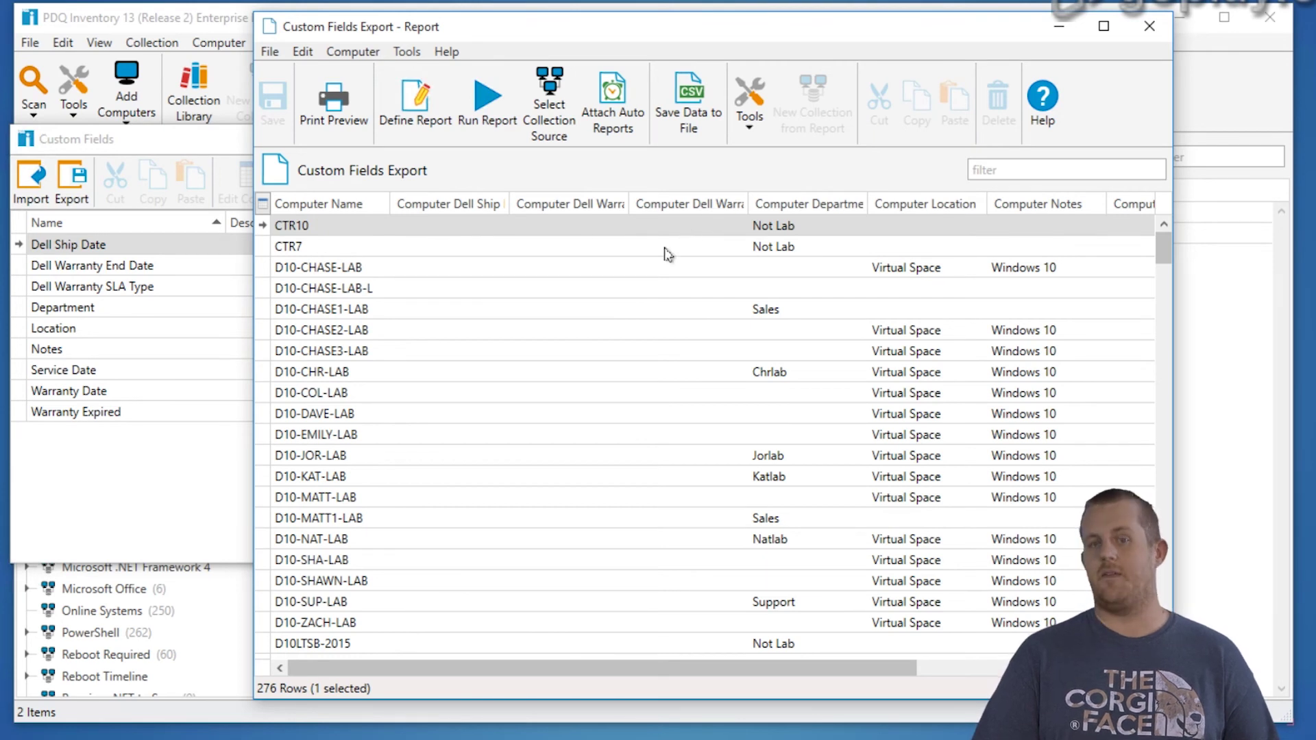
pyautogui.moveTo(1165, 267); pyautogui.dragTo(1167, 233)
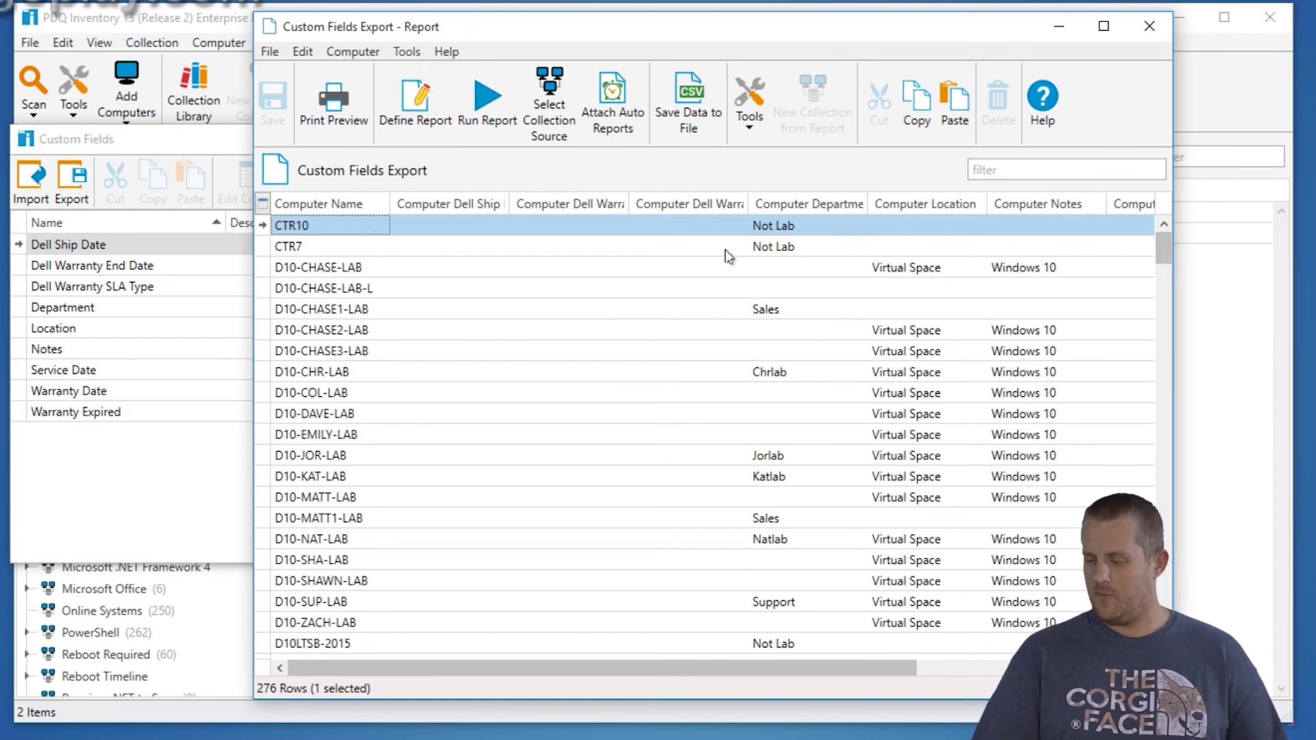
pyautogui.click(694, 248)
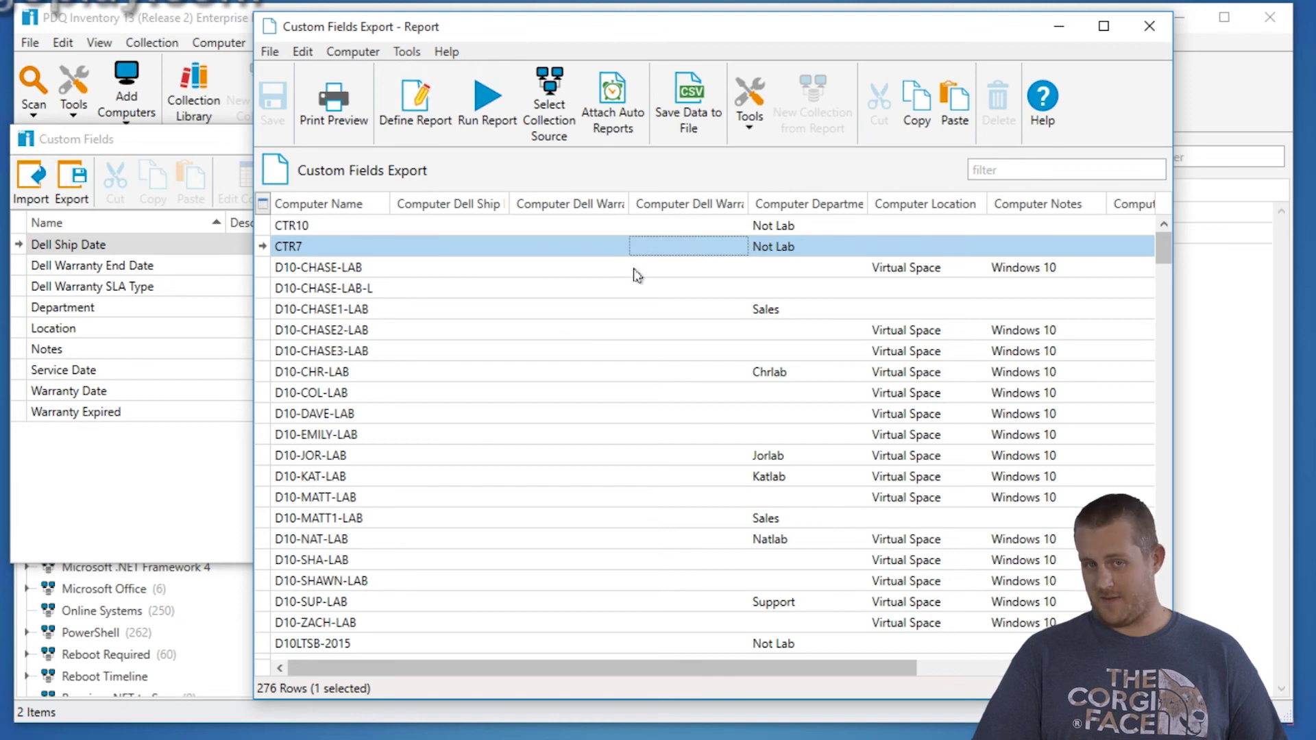
pyautogui.click(689, 99)
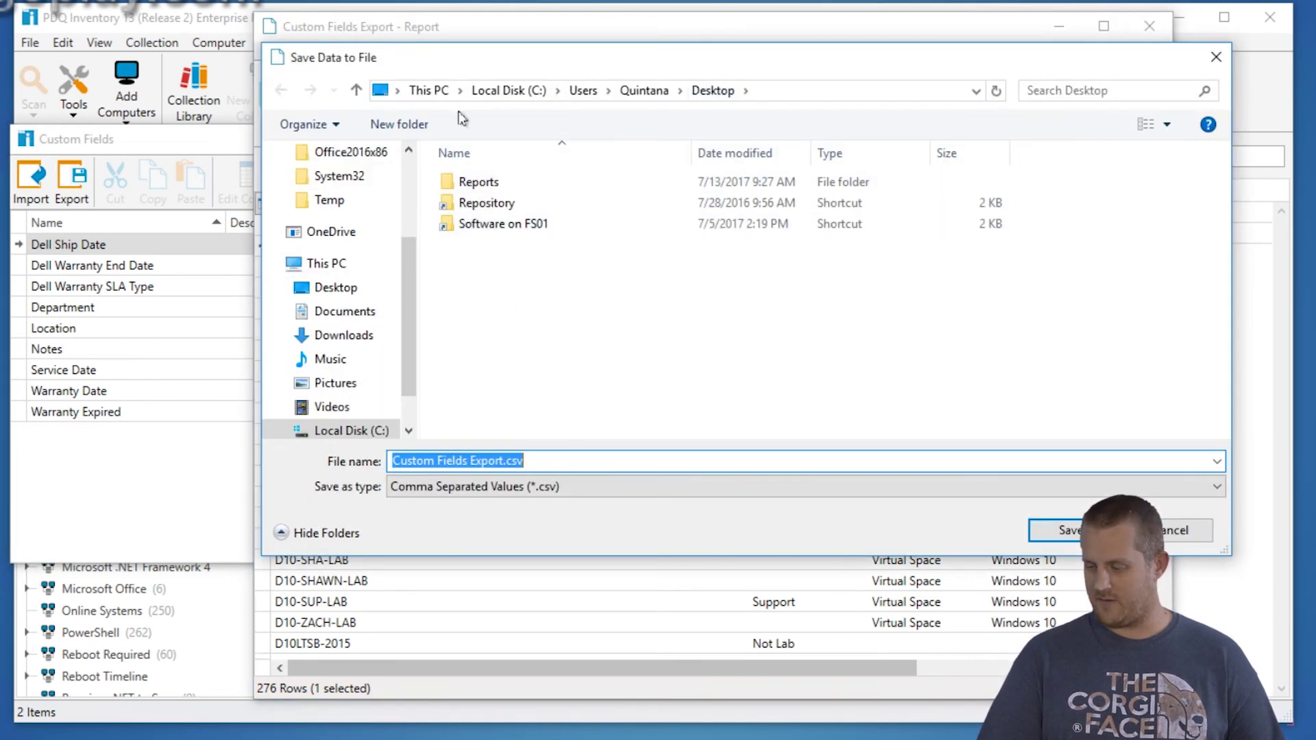
pyautogui.click(1067, 531)
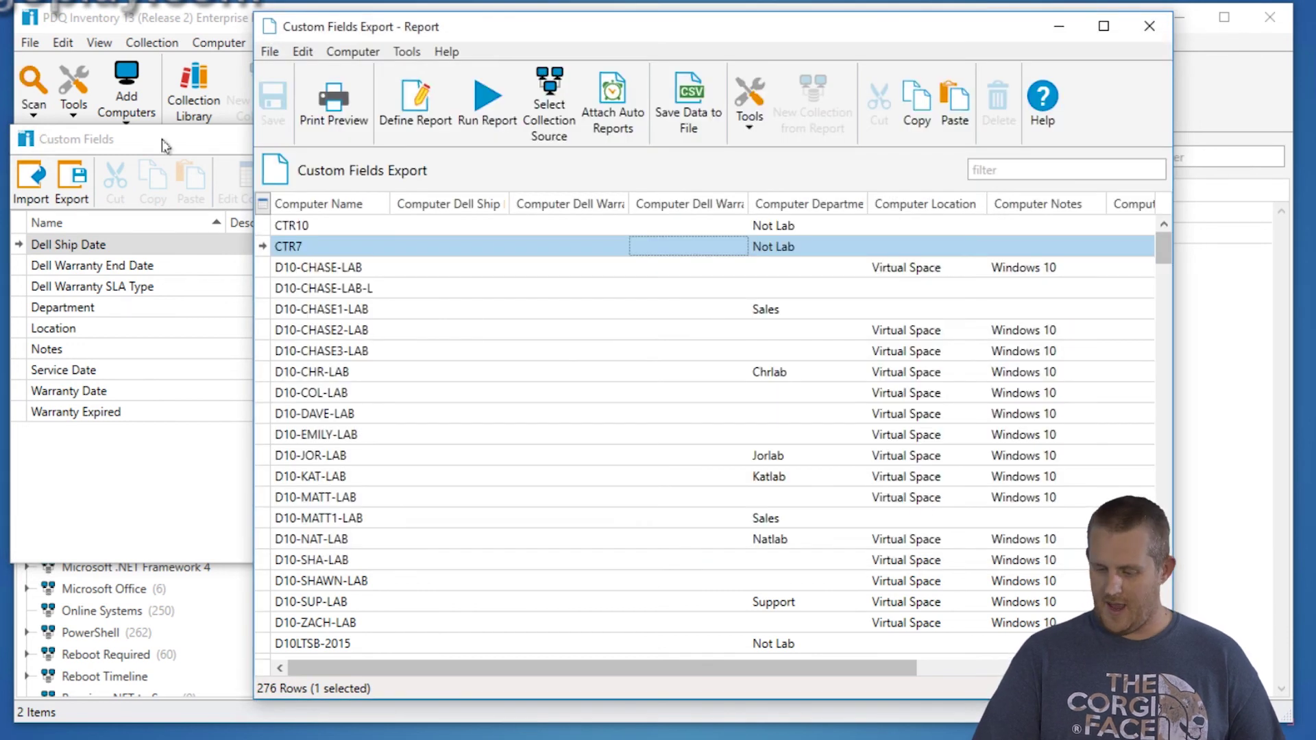
# Step: Open Custom Fields Export.csv from the desktop with Edit with Notepad++
pyautogui.rightClick(13, 2)
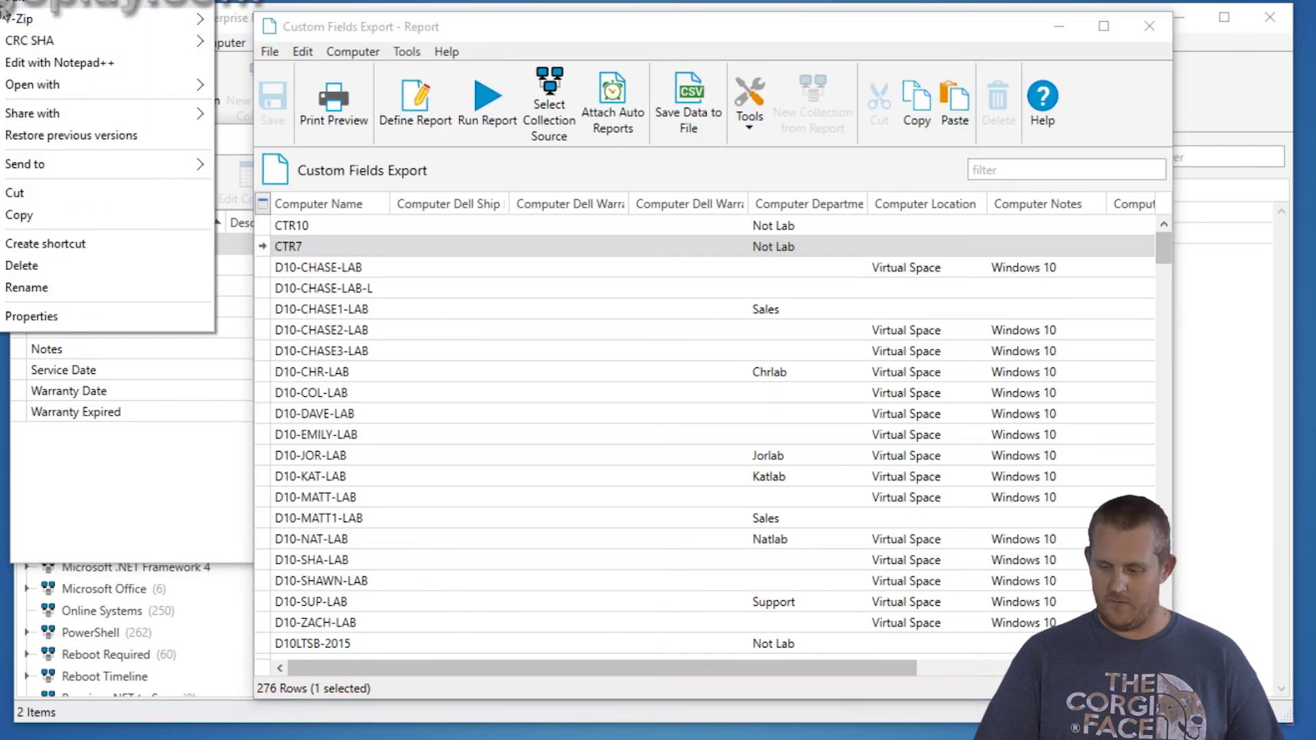
pyautogui.click(52, 66)
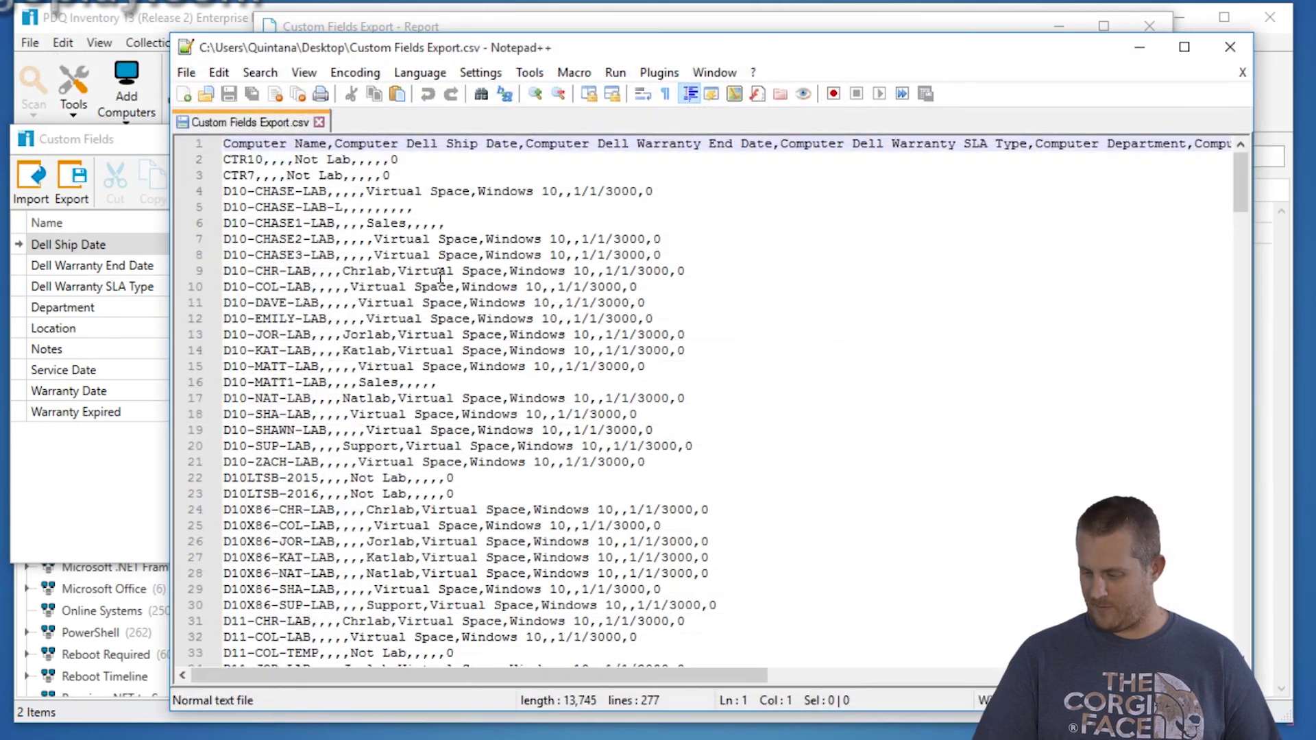